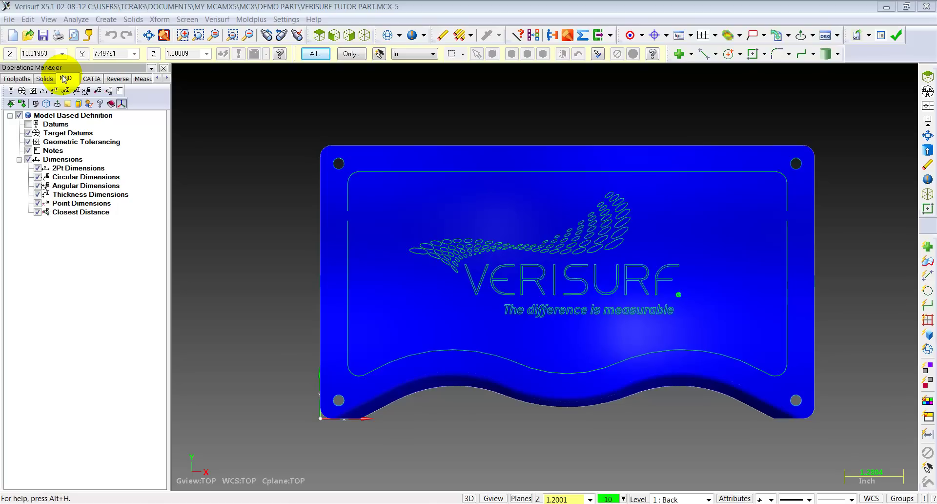
Step: Place datum A on the top face and datum B on the left end face
{"action": "left_click", "coordinate": [66, 79]}
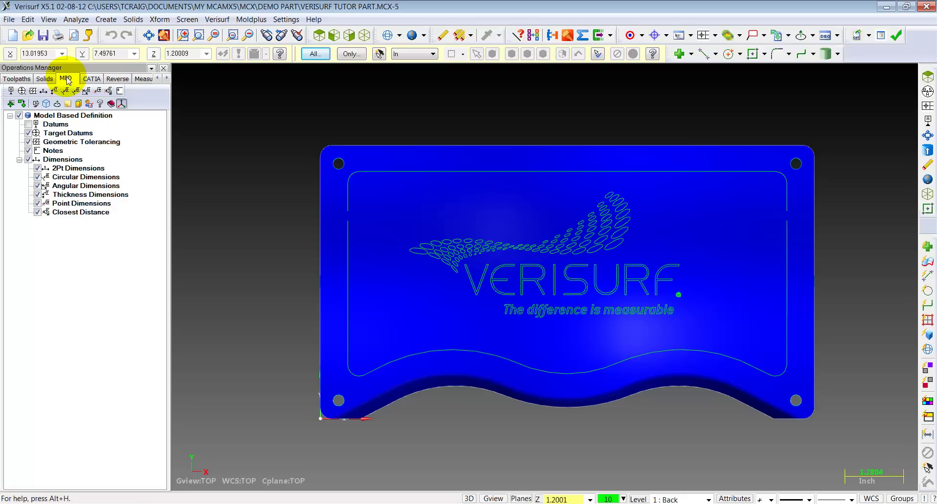
{"action": "left_click", "coordinate": [12, 91]}
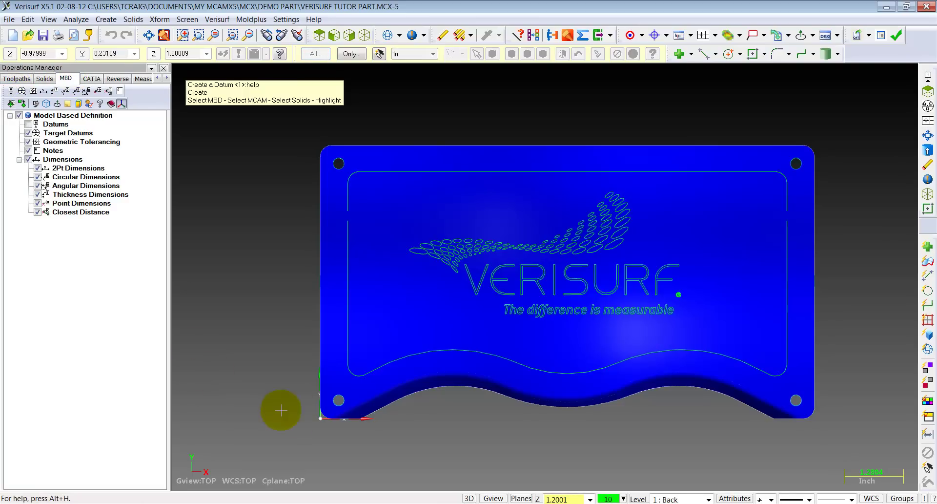
{"action": "left_click", "coordinate": [328, 407]}
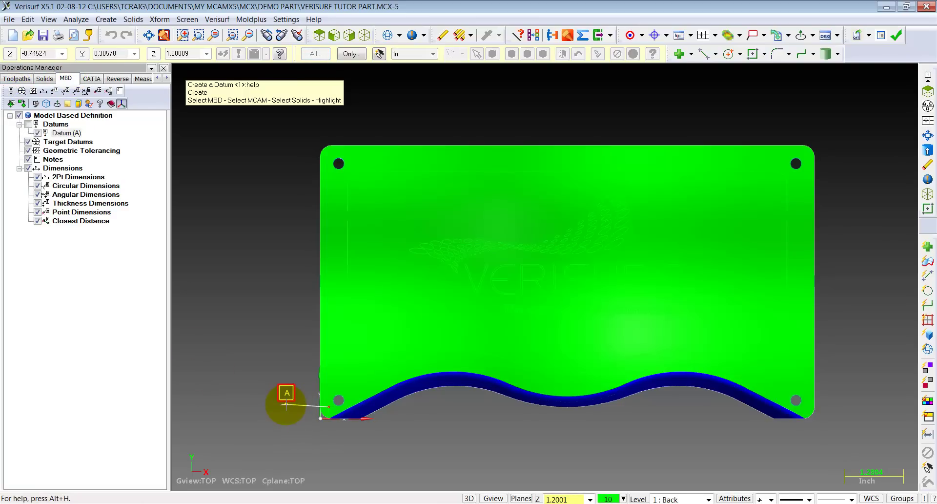
{"action": "middle_click_drag", "start_coordinate": [248, 419], "coordinate": [271, 341]}
{"action": "left_click", "coordinate": [313, 319]}
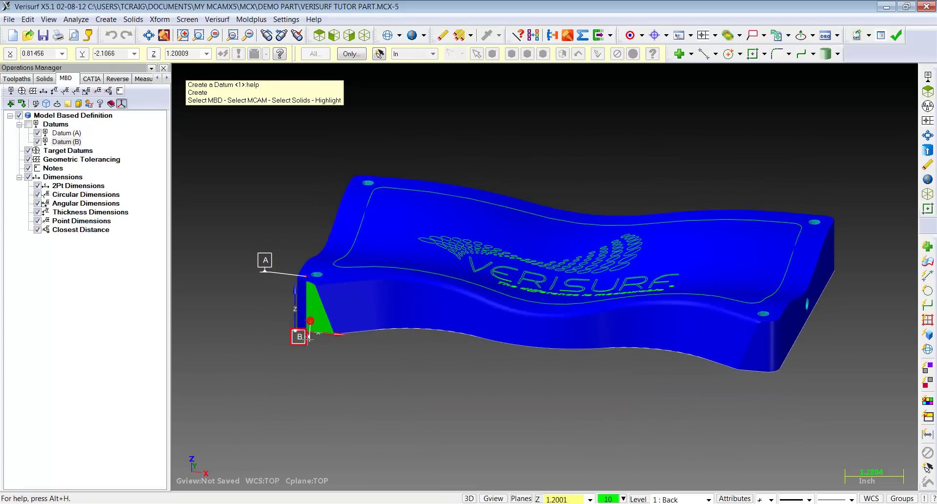
{"action": "left_click", "coordinate": [302, 349]}
Step: Place datum C on the right side face, then select all three datums
{"action": "middle_click_drag", "start_coordinate": [427, 418], "coordinate": [504, 418]}
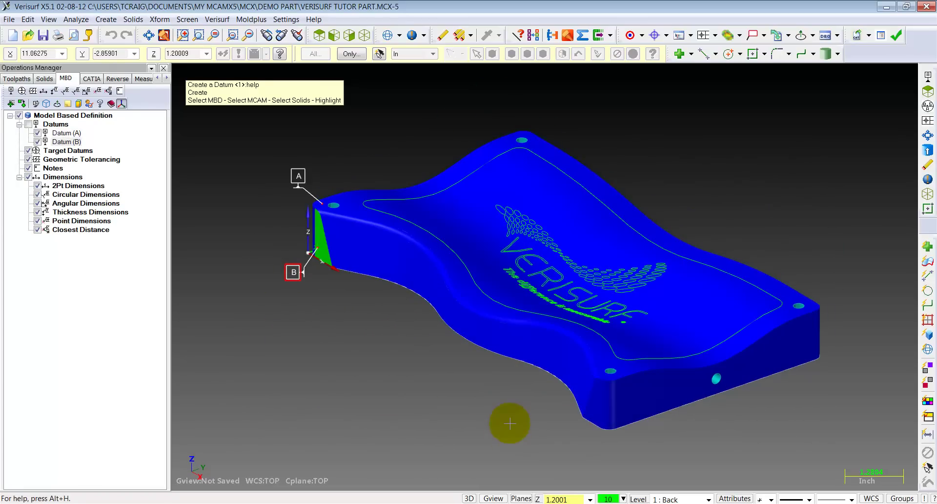
{"action": "left_click", "coordinate": [664, 402]}
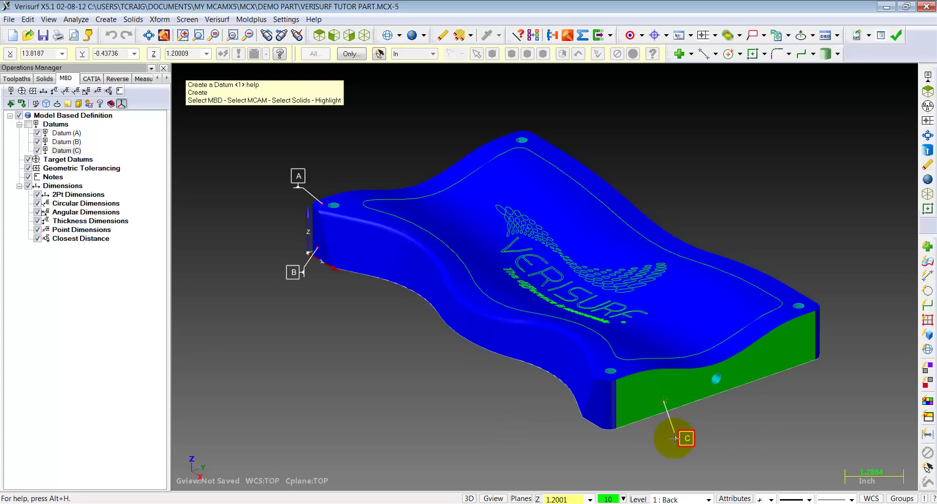
{"action": "left_click", "coordinate": [675, 438]}
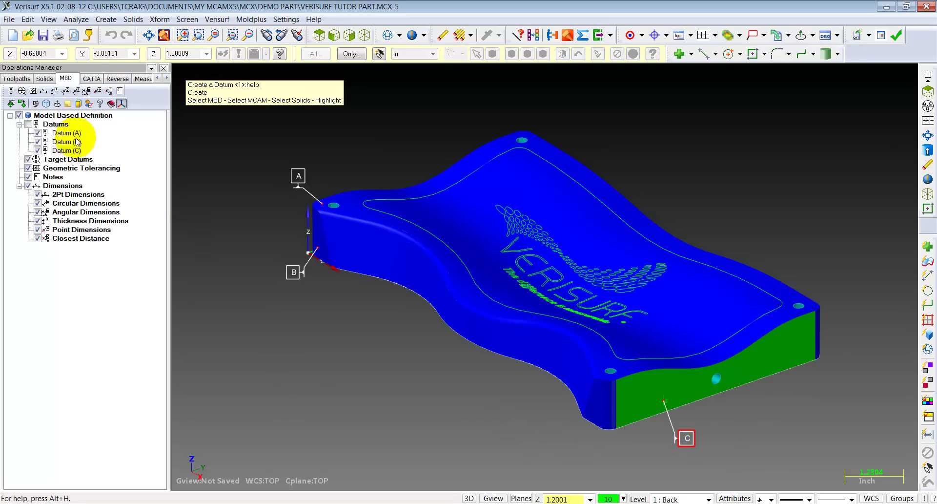
{"action": "left_click", "coordinate": [55, 125]}
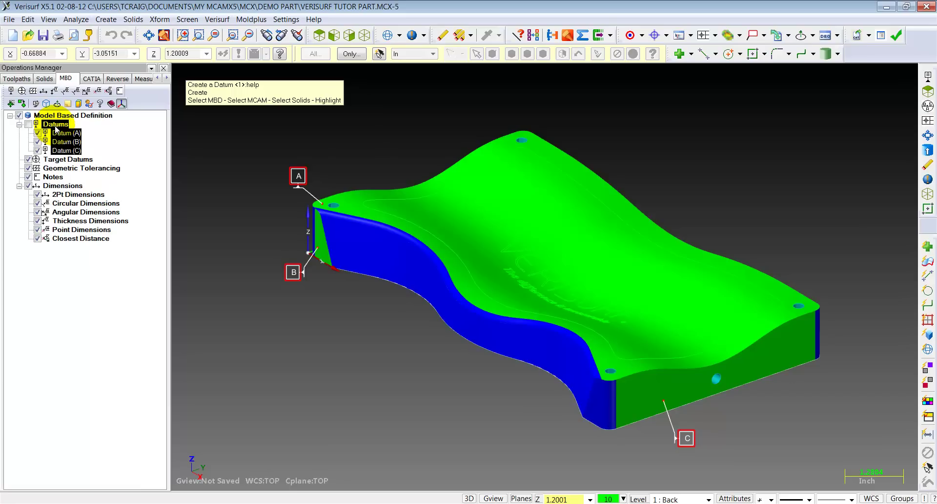
Step: Hide the datum labels and clear the datum selection
{"action": "left_click", "coordinate": [28, 122]}
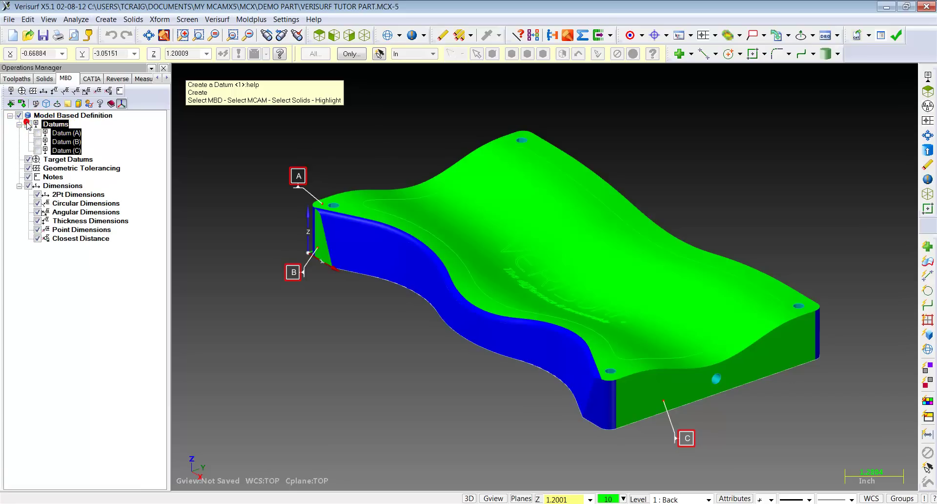
{"action": "left_click", "coordinate": [122, 127]}
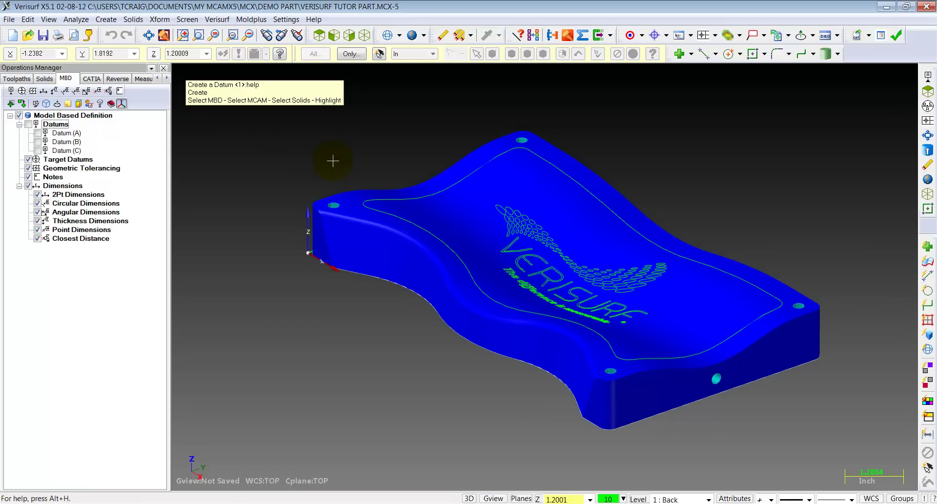
{"action": "middle_click_drag", "start_coordinate": [333, 161], "coordinate": [234, 167]}
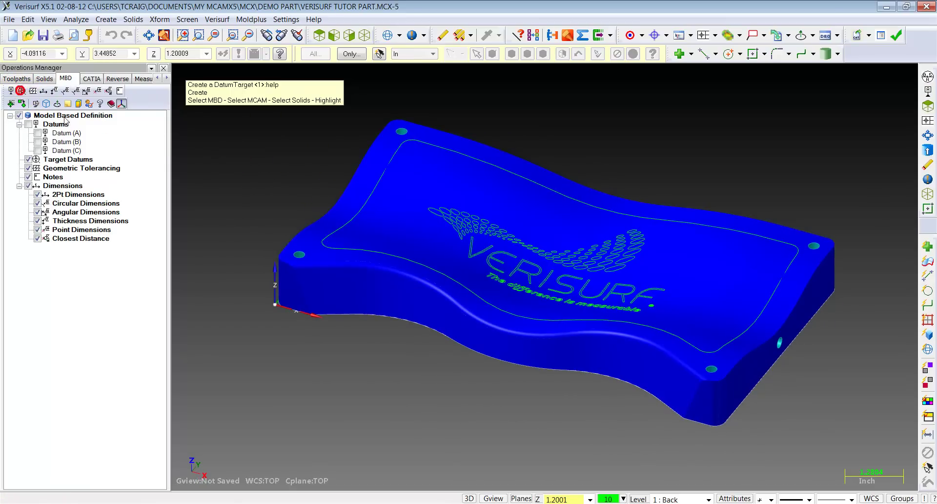
Step: Place datum targets A1–A4 at the four top corners and A5–A7 on the side faces
{"action": "left_click", "coordinate": [21, 91]}
{"action": "left_click", "coordinate": [287, 252]}
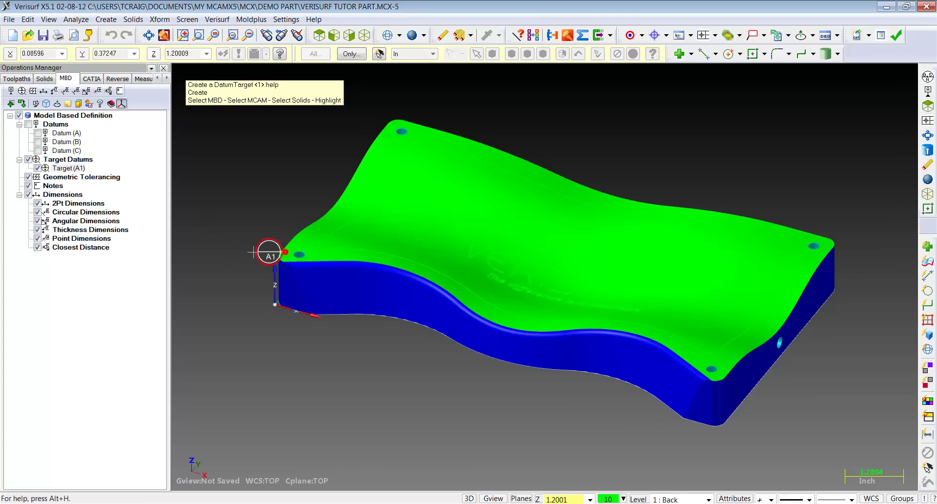
{"action": "left_click", "coordinate": [708, 383]}
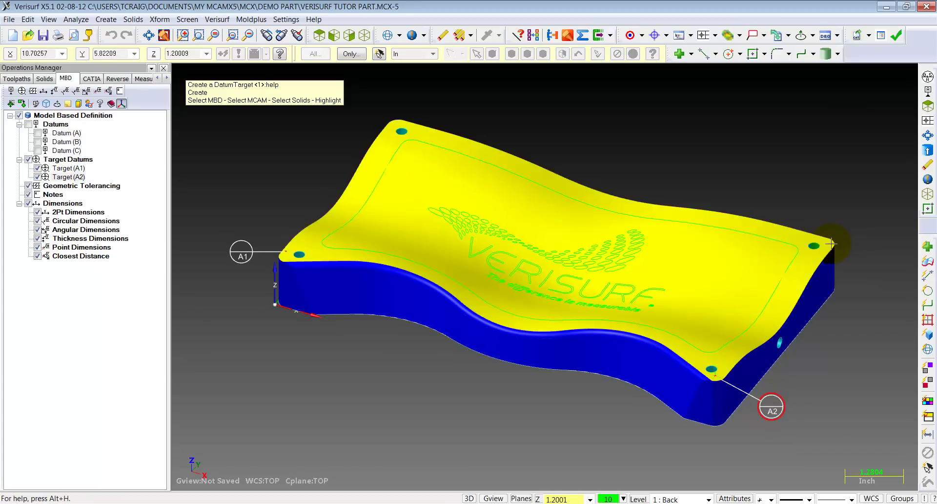
{"action": "left_click", "coordinate": [839, 251]}
{"action": "left_click", "coordinate": [397, 115]}
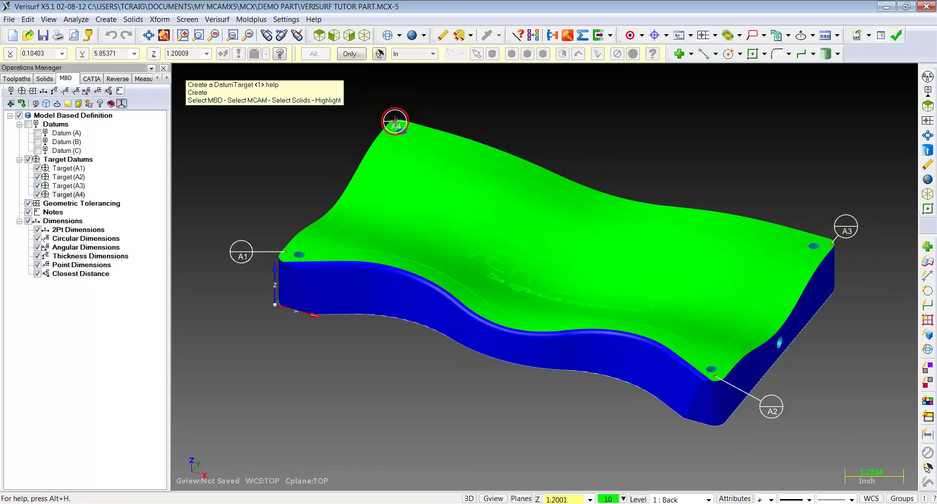
{"action": "left_click", "coordinate": [305, 303]}
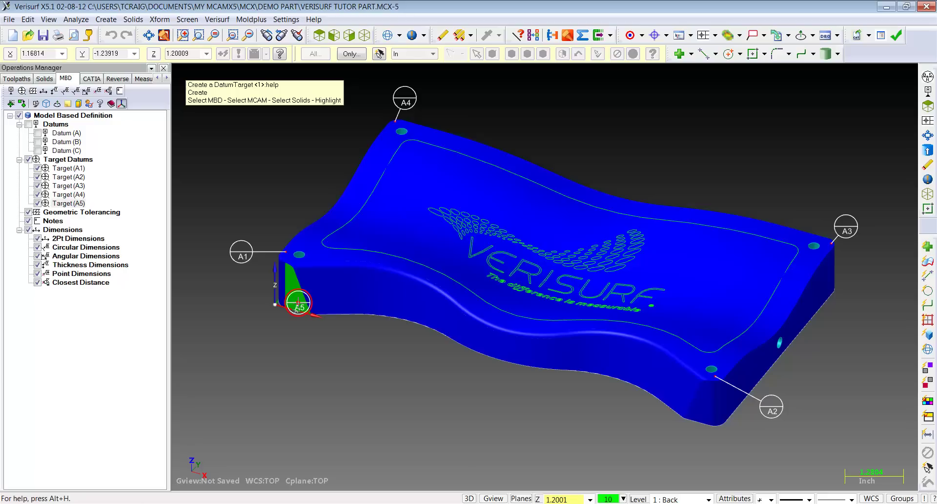
{"action": "left_click", "coordinate": [702, 412]}
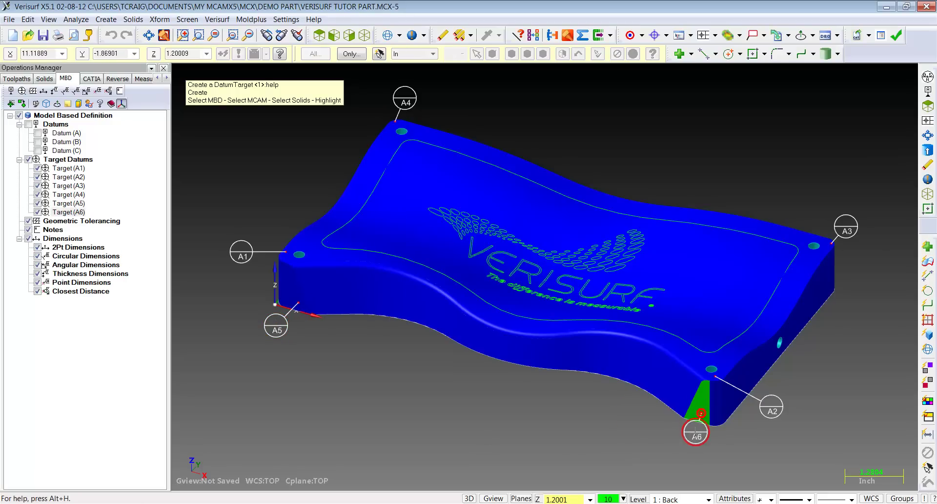
{"action": "left_click", "coordinate": [808, 314]}
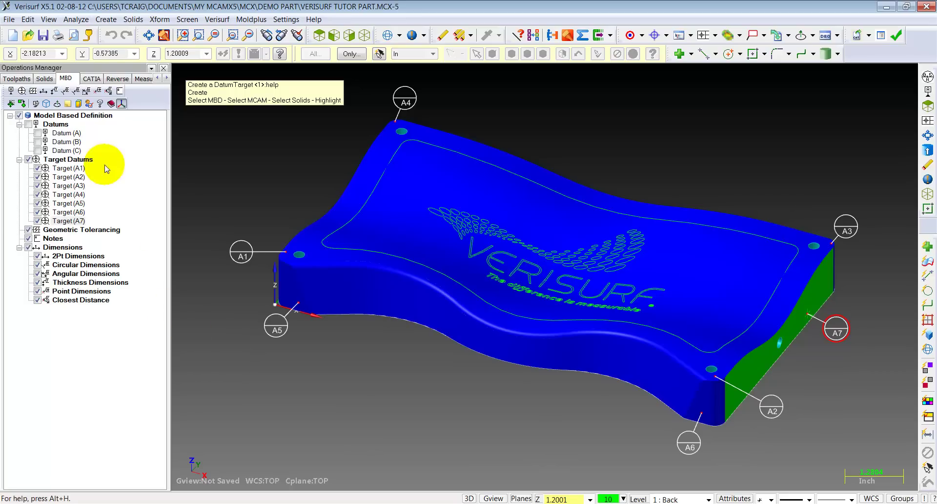
Step: Change datum target A5 to B1
{"action": "left_click", "coordinate": [78, 205]}
{"action": "double_click", "coordinate": [78, 205]}
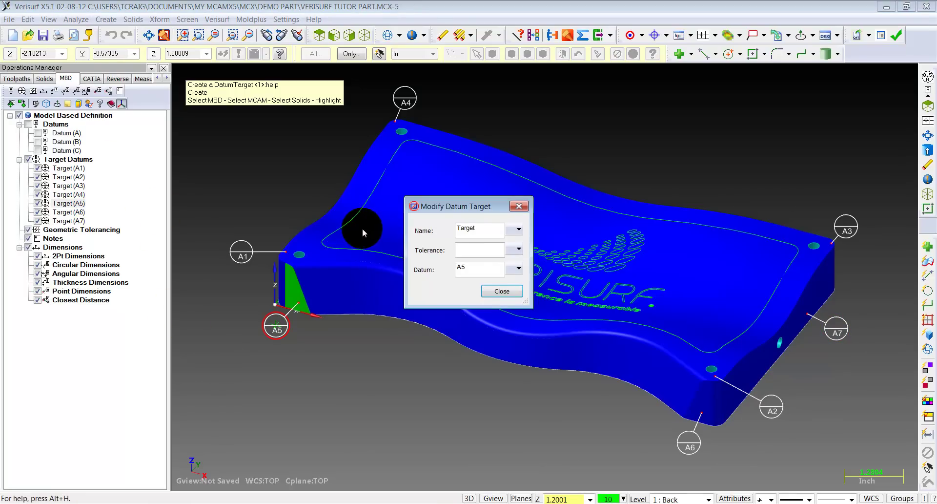
{"action": "double_click", "coordinate": [471, 266]}
{"action": "type", "text": "B1"}
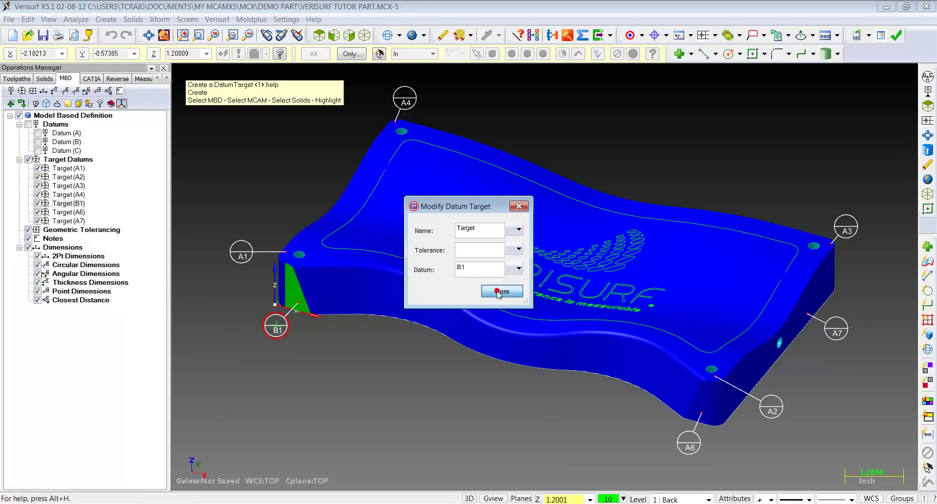
{"action": "left_click", "coordinate": [502, 291]}
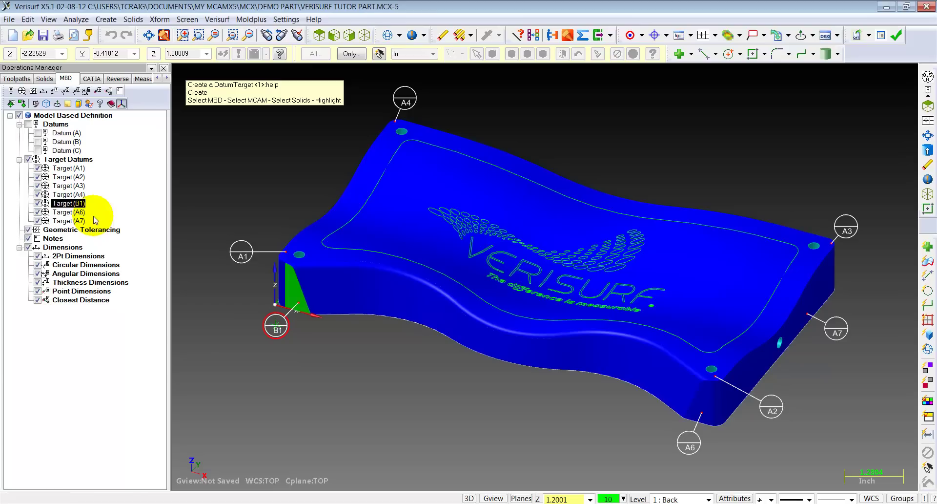
Step: Change datum target A6 to B2
{"action": "left_click", "coordinate": [82, 214]}
{"action": "double_click", "coordinate": [83, 217]}
{"action": "double_click", "coordinate": [482, 266]}
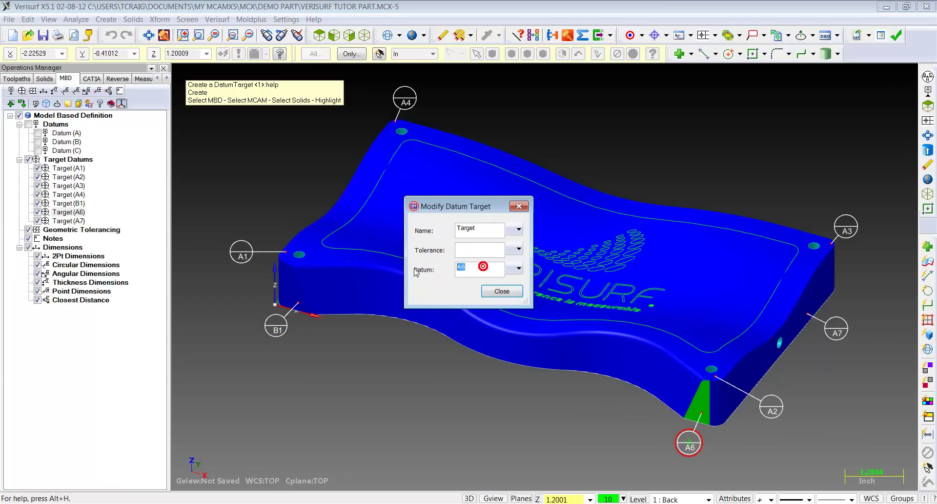
{"action": "type", "text": "B2"}
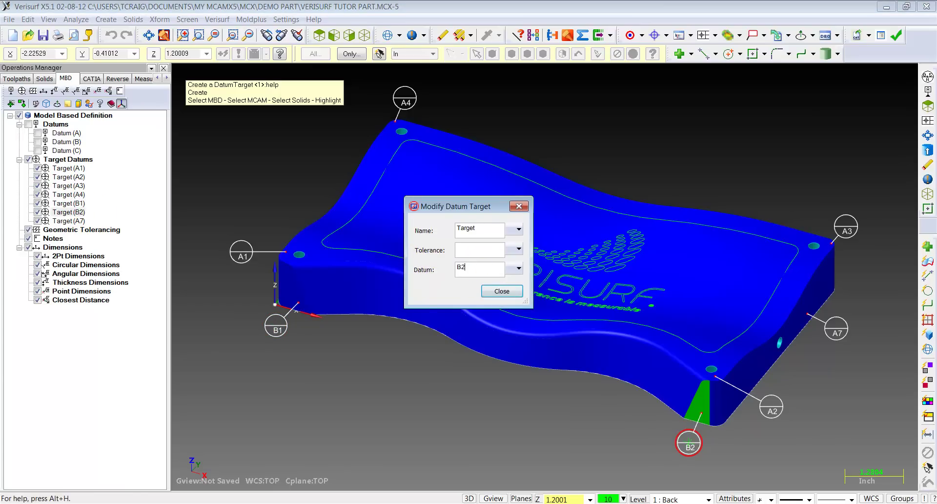
{"action": "left_click", "coordinate": [501, 291]}
Step: Change datum target A7 to C1 and review the renamed targets
{"action": "left_click", "coordinate": [69, 221]}
{"action": "double_click", "coordinate": [68, 221]}
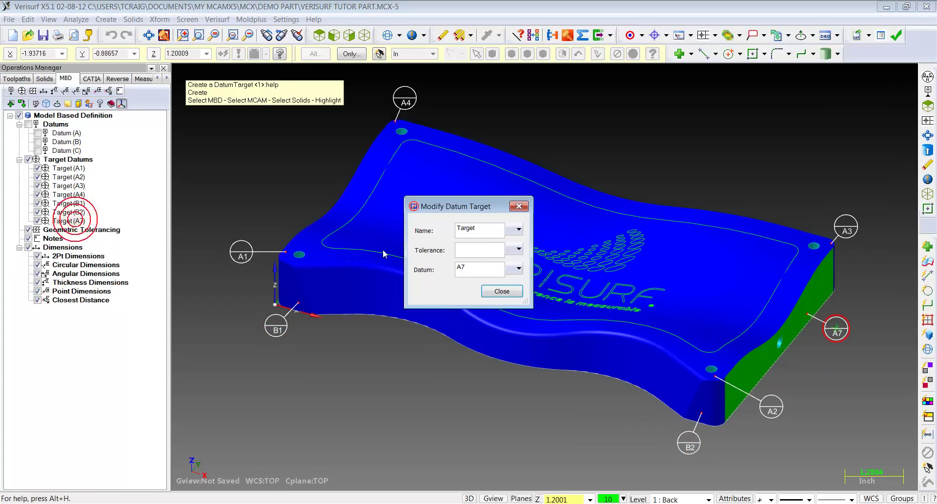
{"action": "double_click", "coordinate": [486, 265]}
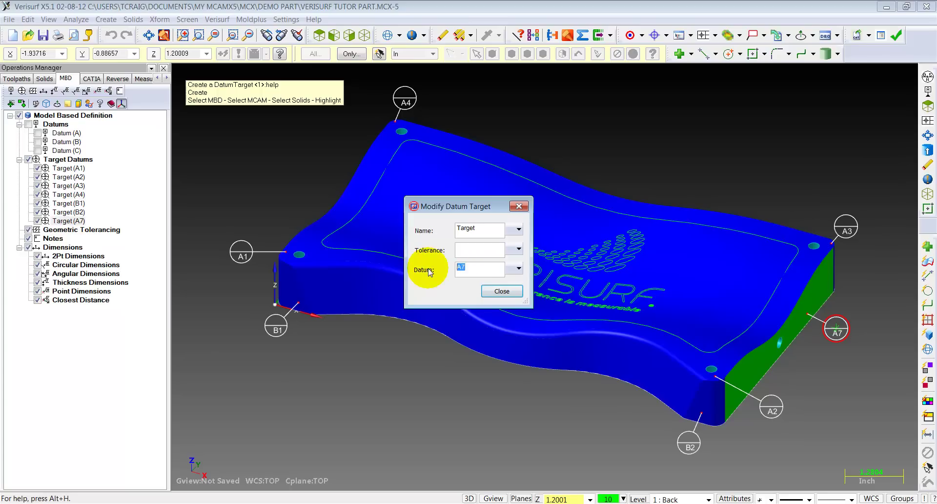
{"action": "type", "text": "C1"}
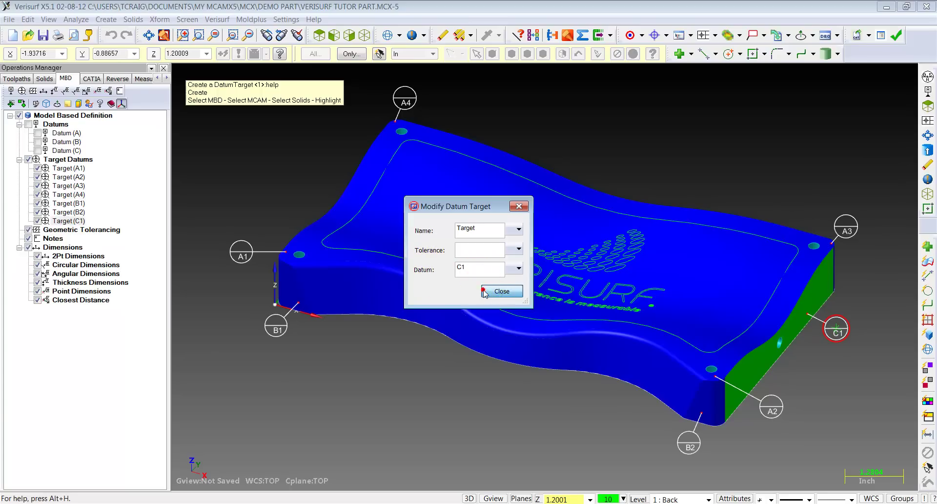
{"action": "left_click", "coordinate": [502, 291]}
{"action": "middle_click_drag", "start_coordinate": [320, 399], "coordinate": [335, 377]}
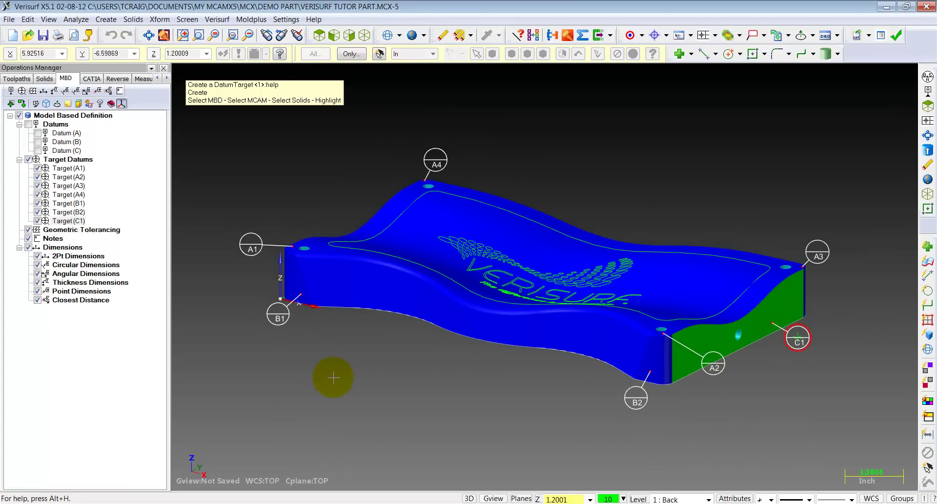
{"action": "middle_click_drag", "start_coordinate": [273, 415], "coordinate": [283, 422]}
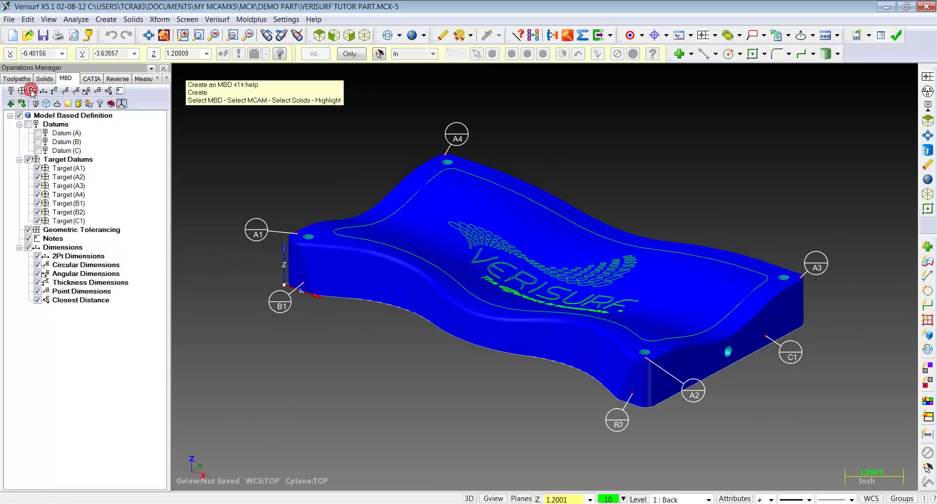
Step: Attach a .01 SURF profile callout to the curved top face, placed above the part
{"action": "left_click", "coordinate": [121, 102]}
{"action": "left_click", "coordinate": [412, 212]}
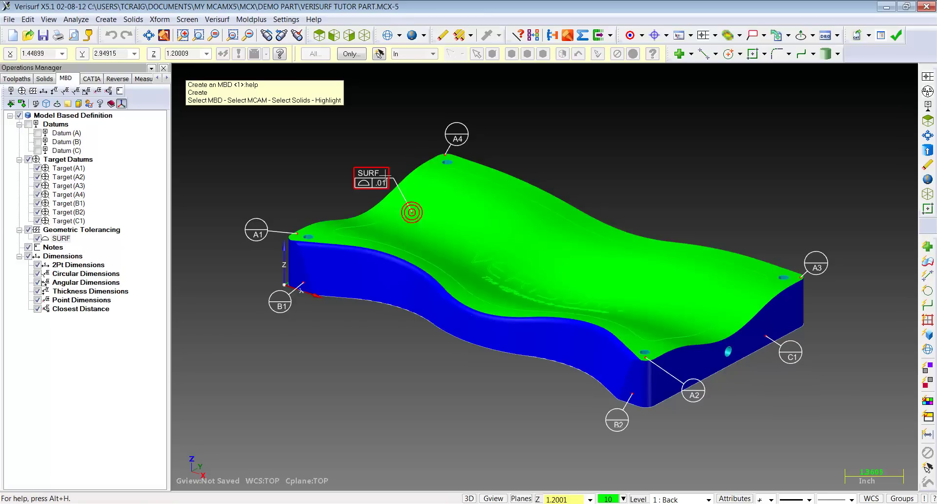
{"action": "left_click", "coordinate": [380, 154]}
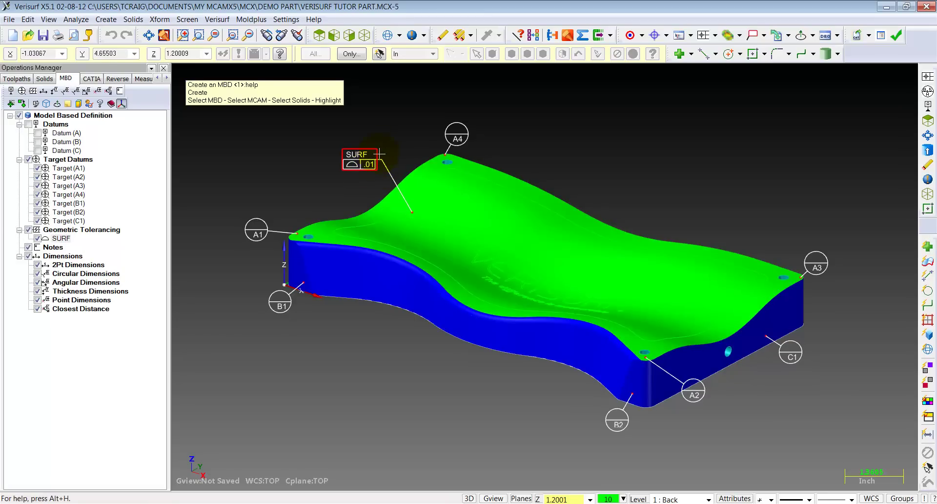
{"action": "left_click", "coordinate": [344, 168]}
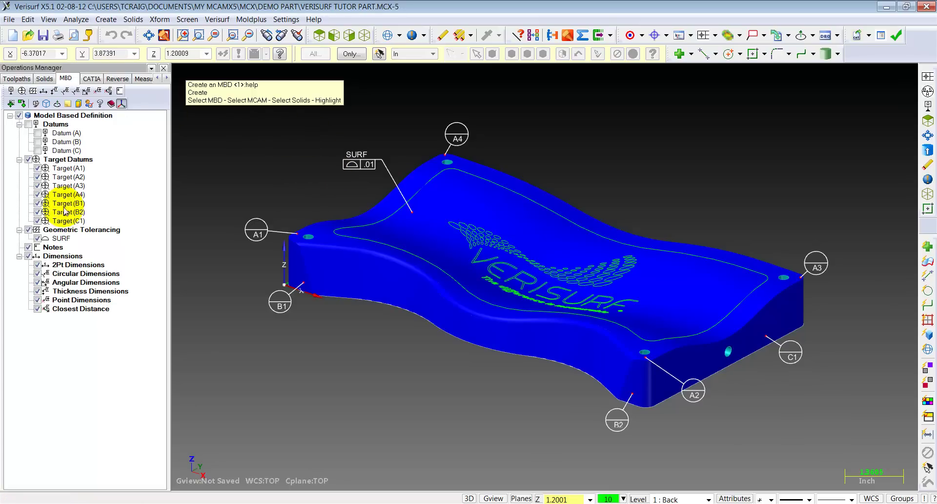
Step: Edit the SURF callout so it reads TOP SURF with datum references A, B and C
{"action": "double_click", "coordinate": [61, 239]}
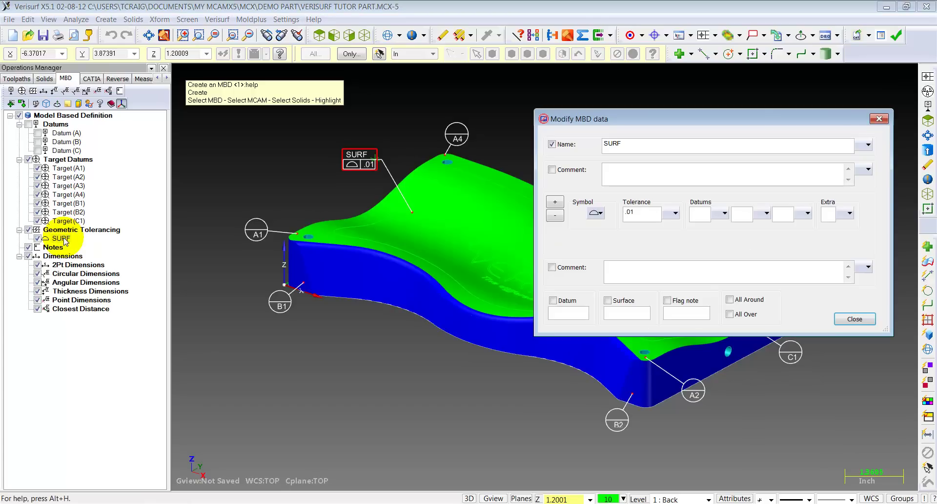
{"action": "left_click", "coordinate": [603, 143]}
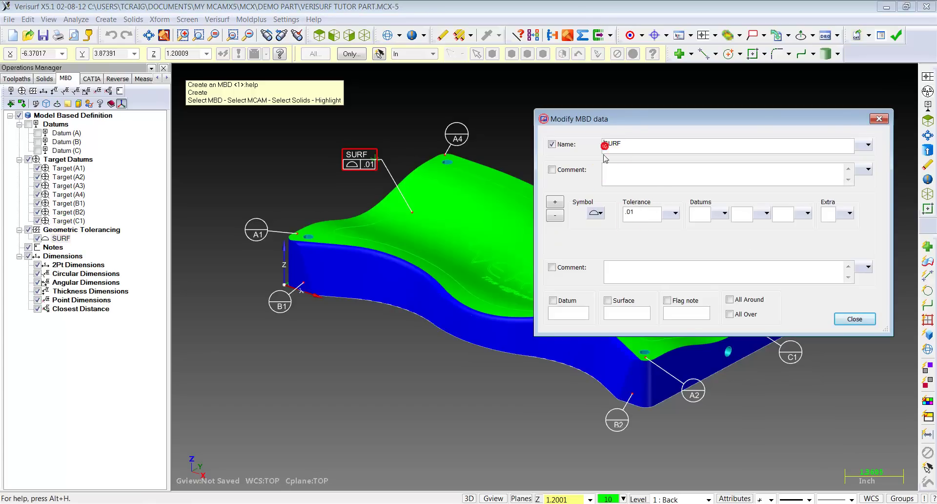
{"action": "type", "text": "TOP"}
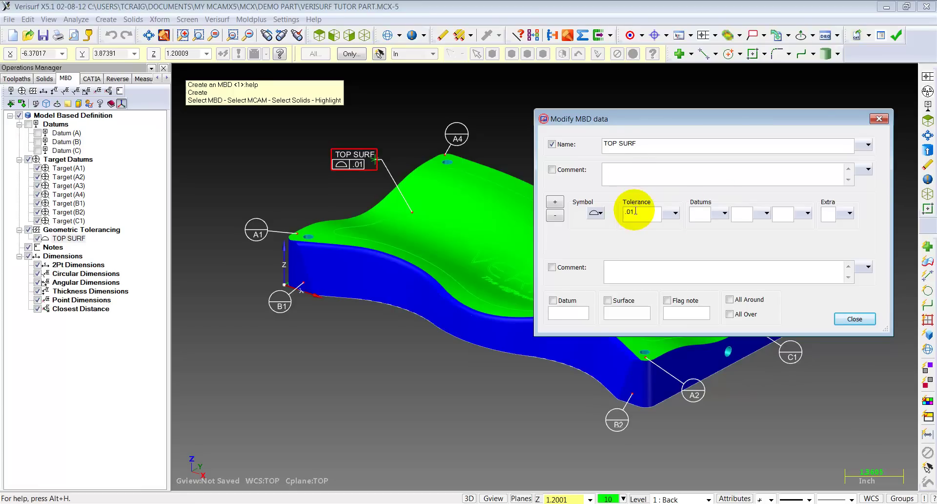
{"action": "left_click", "coordinate": [701, 213]}
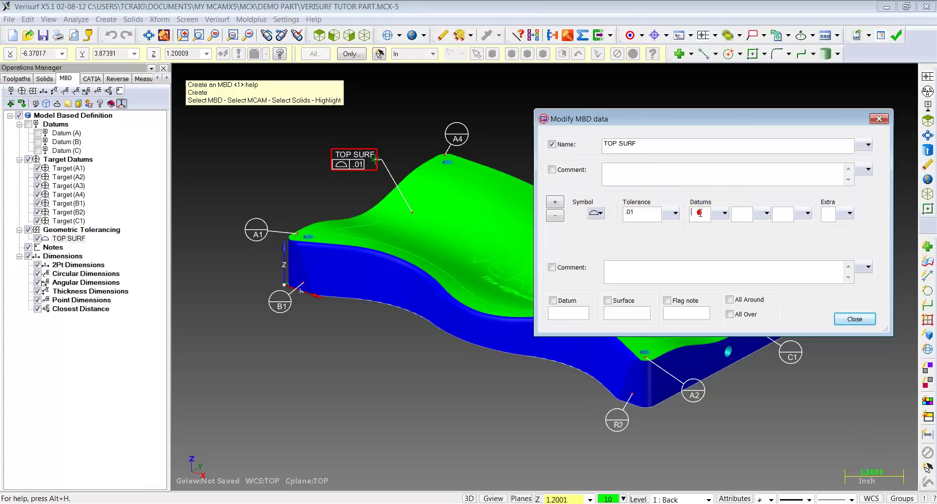
{"action": "type", "text": "A"}
{"action": "left_click", "coordinate": [740, 215]}
{"action": "type", "text": "B"}
{"action": "left_click", "coordinate": [780, 213]}
{"action": "type", "text": "C"}
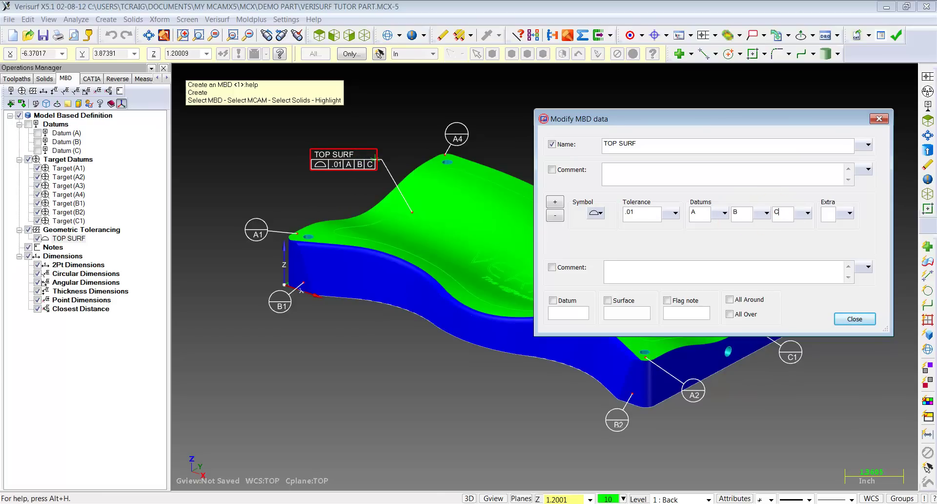
{"action": "left_click", "coordinate": [854, 319]}
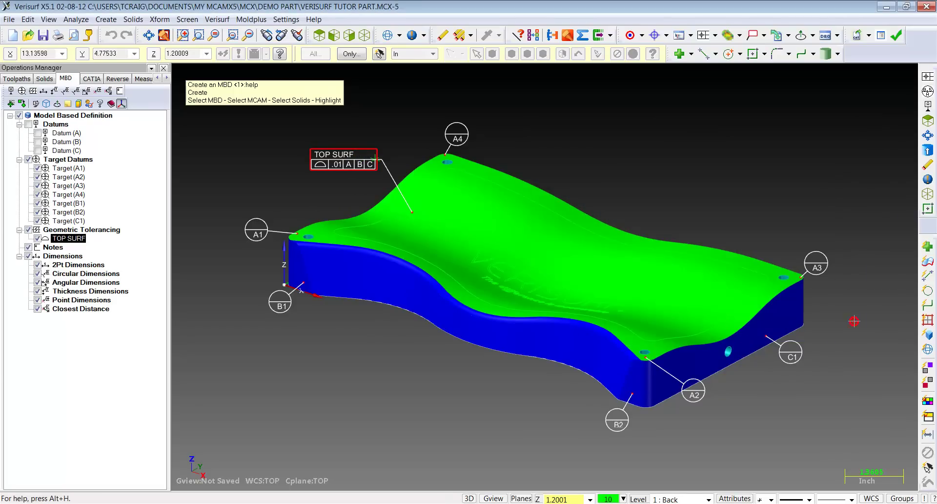
{"action": "middle_click_drag", "start_coordinate": [287, 140], "coordinate": [258, 141]}
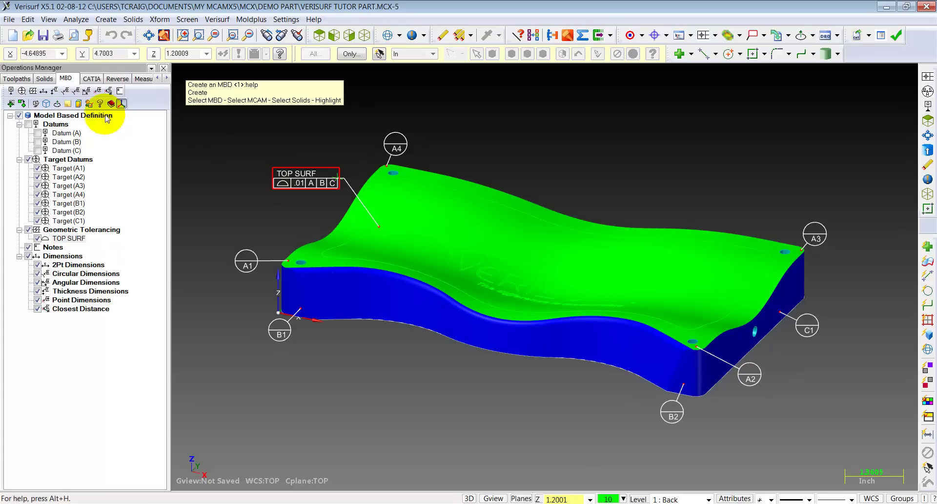
Step: Attach a new SURF profile callout to the front side face, placed below it
{"action": "left_click", "coordinate": [32, 90]}
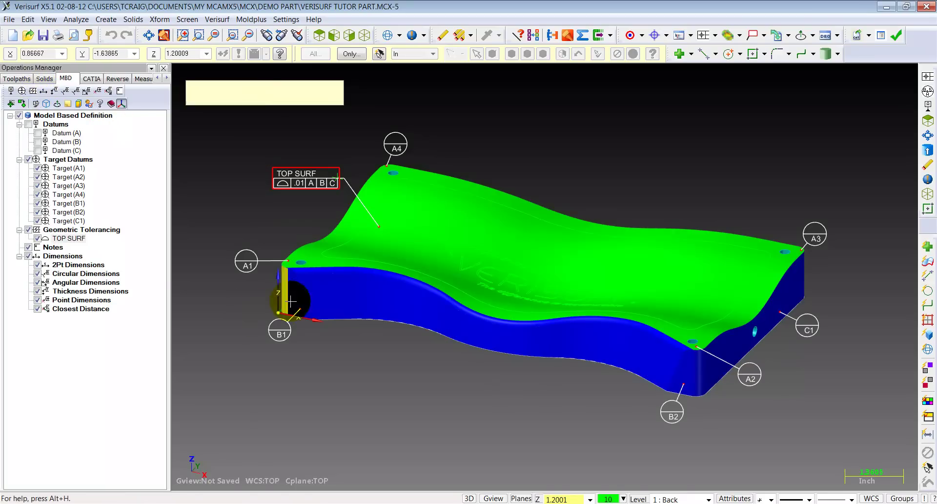
{"action": "left_click", "coordinate": [378, 310]}
{"action": "left_click", "coordinate": [361, 344]}
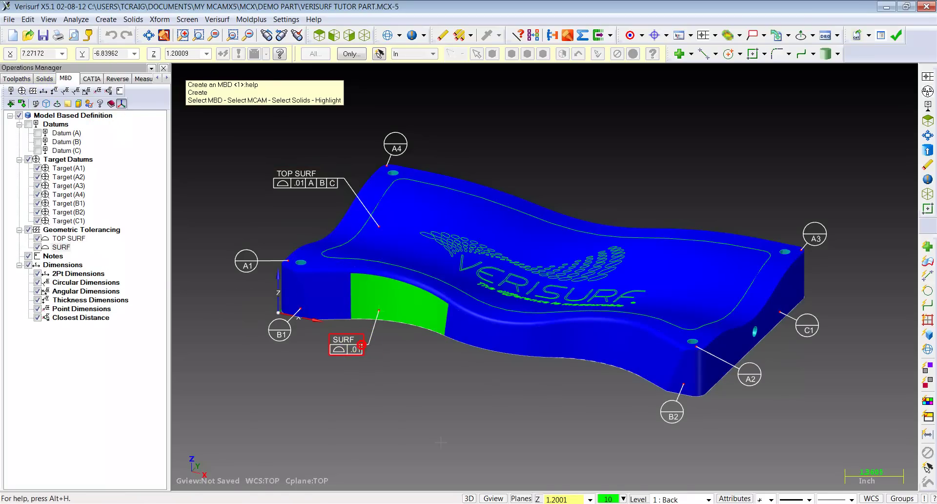
Step: Rename the new callout FRONT SURF, with tolerance .005 and datums A, B and C
{"action": "double_click", "coordinate": [60, 247]}
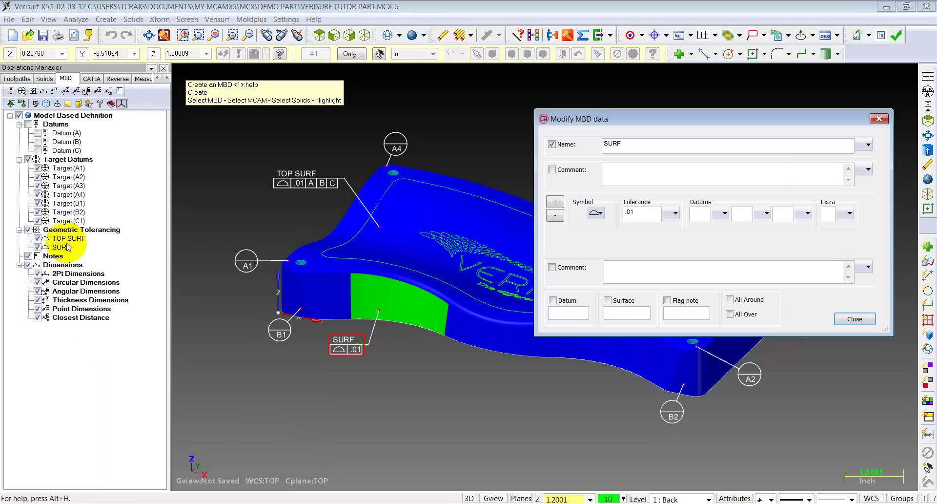
{"action": "left_click", "coordinate": [606, 145]}
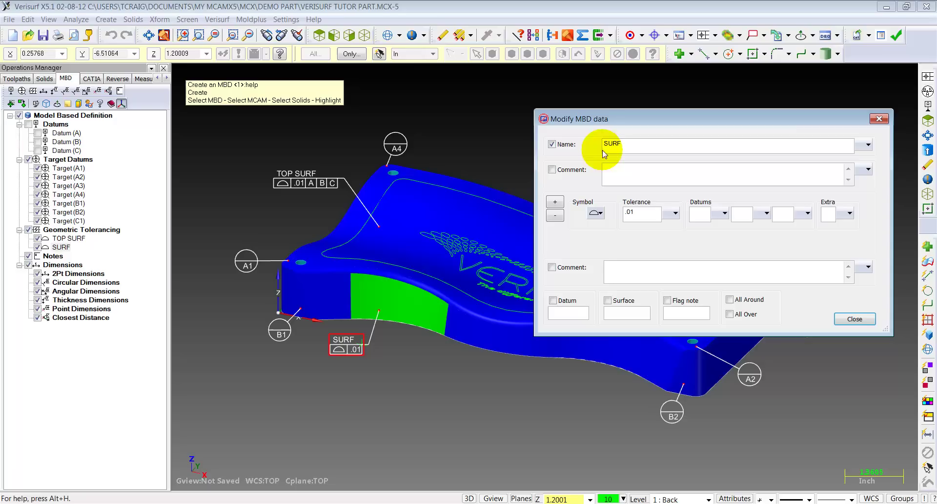
{"action": "type", "text": "FRONT"}
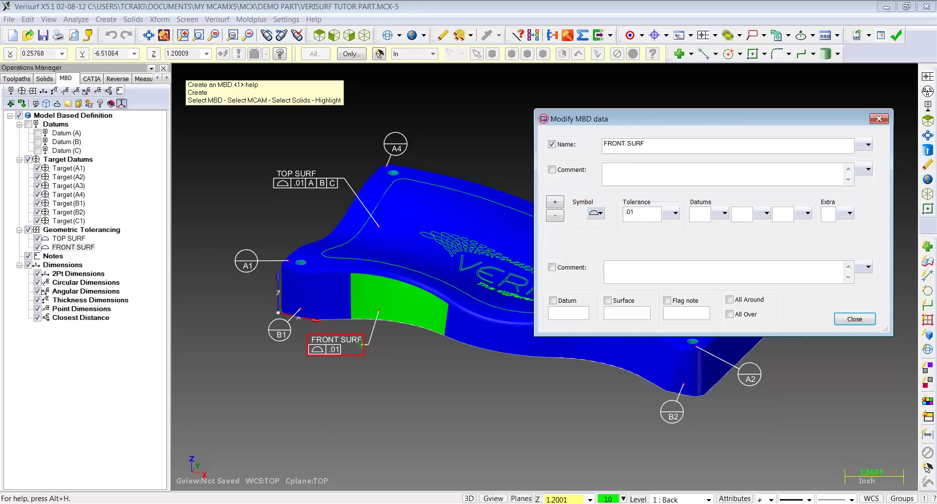
{"action": "double_click", "coordinate": [631, 212]}
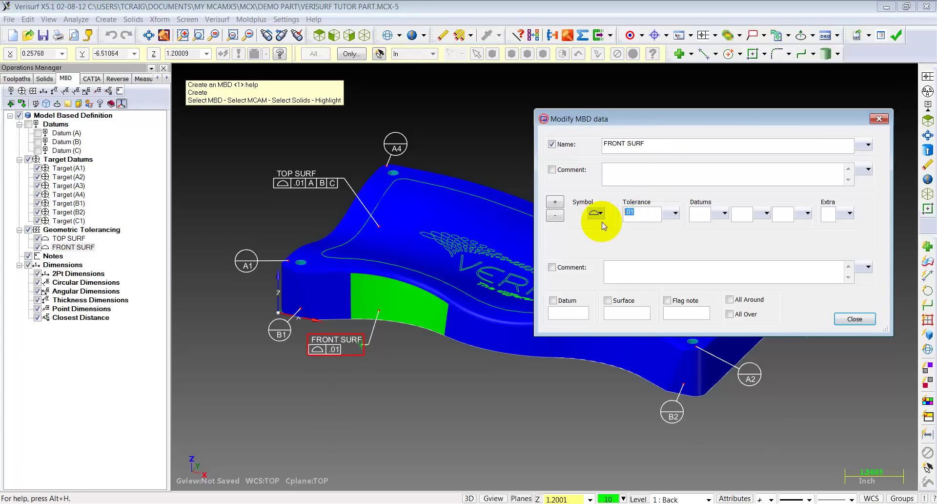
{"action": "key", "text": "BackSpace"}
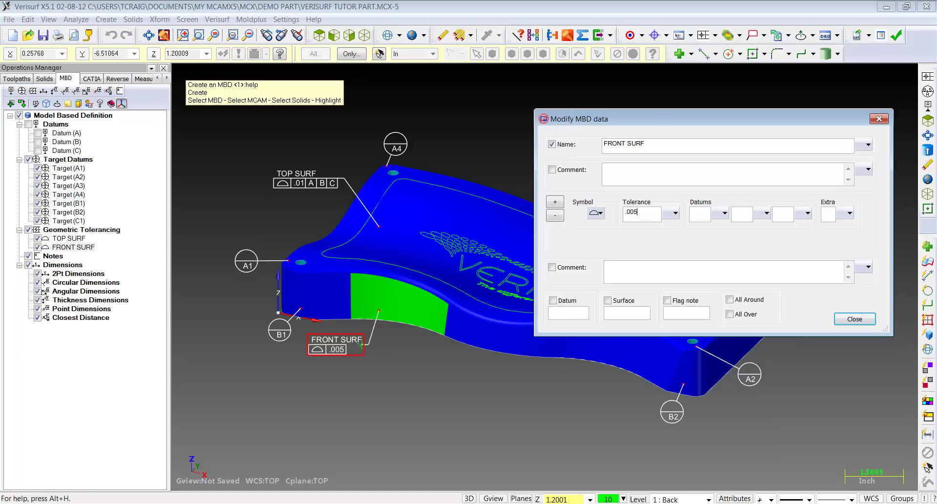
{"action": "left_click", "coordinate": [695, 213]}
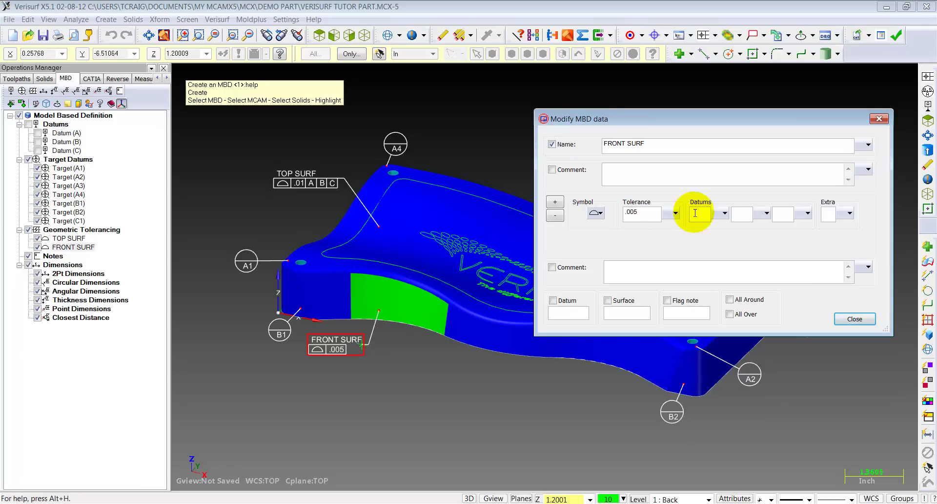
{"action": "type", "text": "A"}
{"action": "left_click", "coordinate": [741, 212]}
{"action": "type", "text": "B"}
{"action": "left_click", "coordinate": [793, 215]}
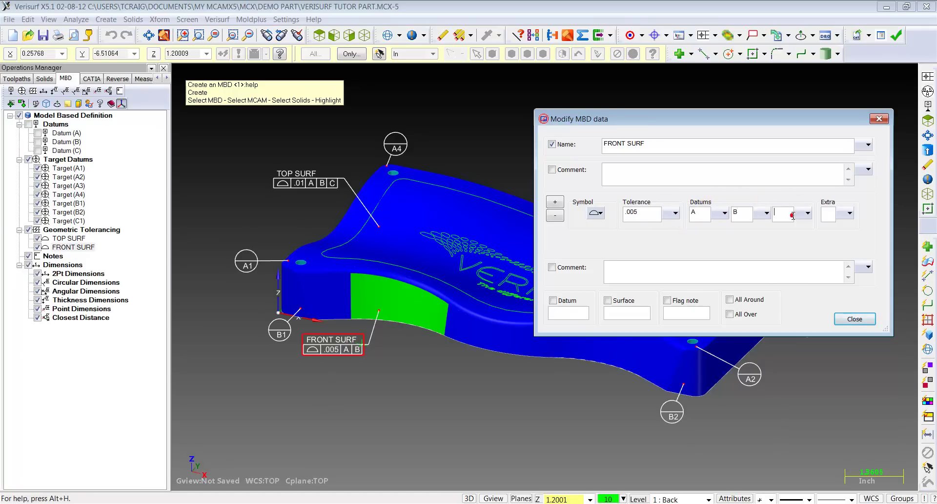
{"action": "type", "text": "C"}
{"action": "left_click", "coordinate": [854, 319]}
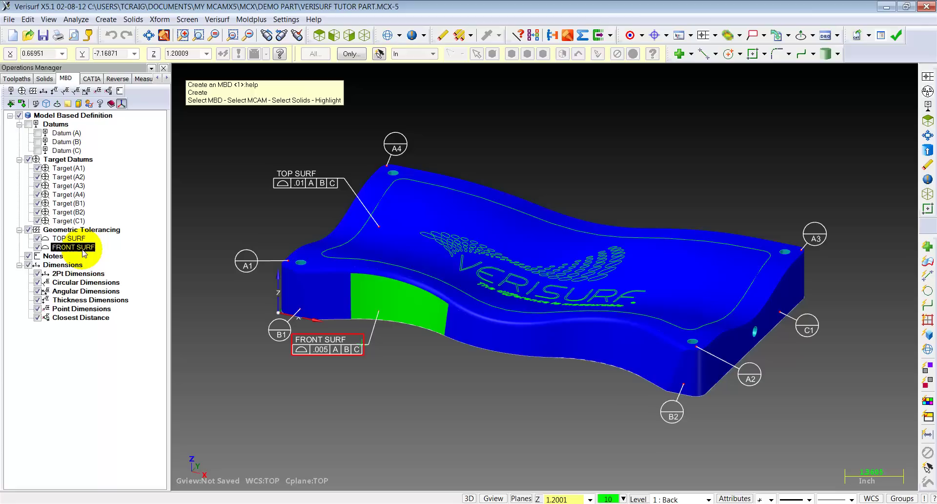
Step: Review the FRONT SURF callout settings without changing them
{"action": "left_click", "coordinate": [189, 272]}
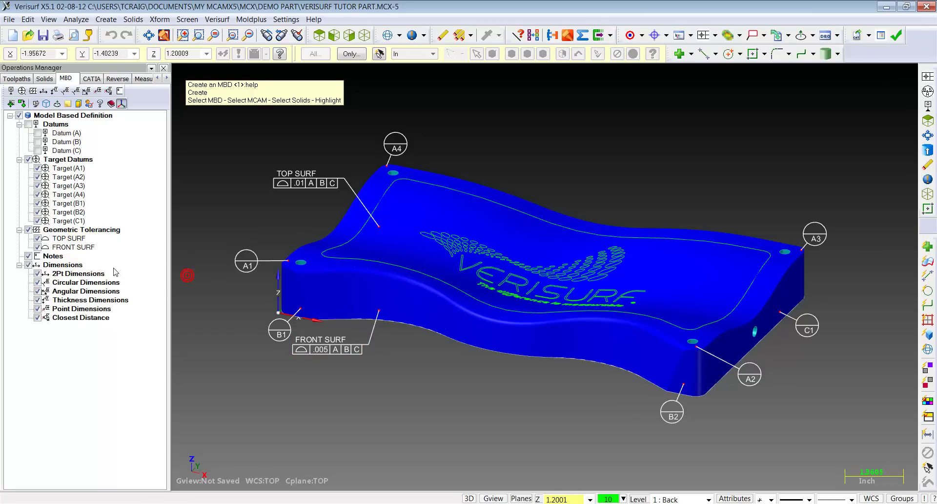
{"action": "double_click", "coordinate": [81, 248]}
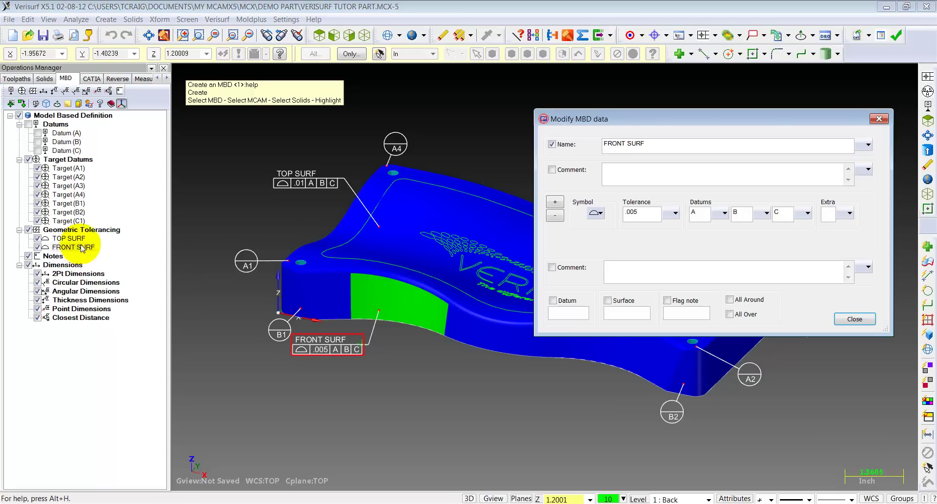
{"action": "left_click", "coordinate": [876, 120]}
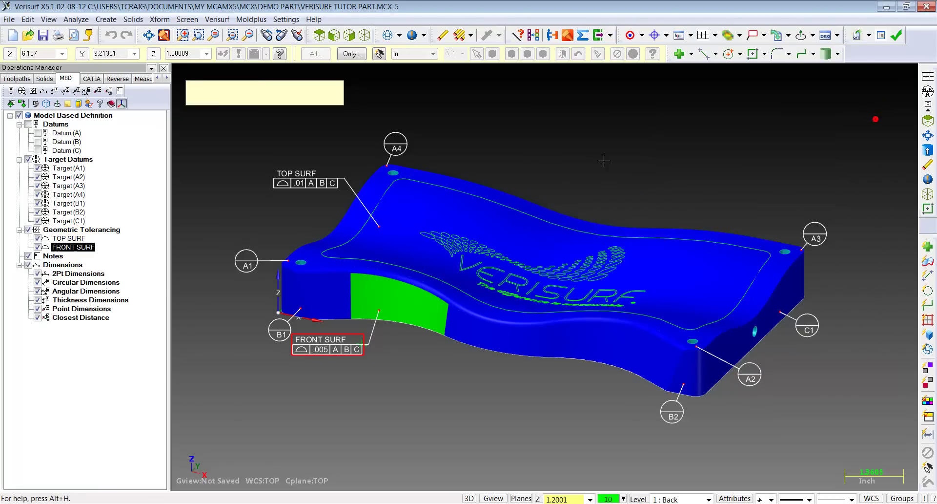
Step: Extend FRONT SURF to the four remaining curved front side faces
{"action": "right_click", "coordinate": [58, 247]}
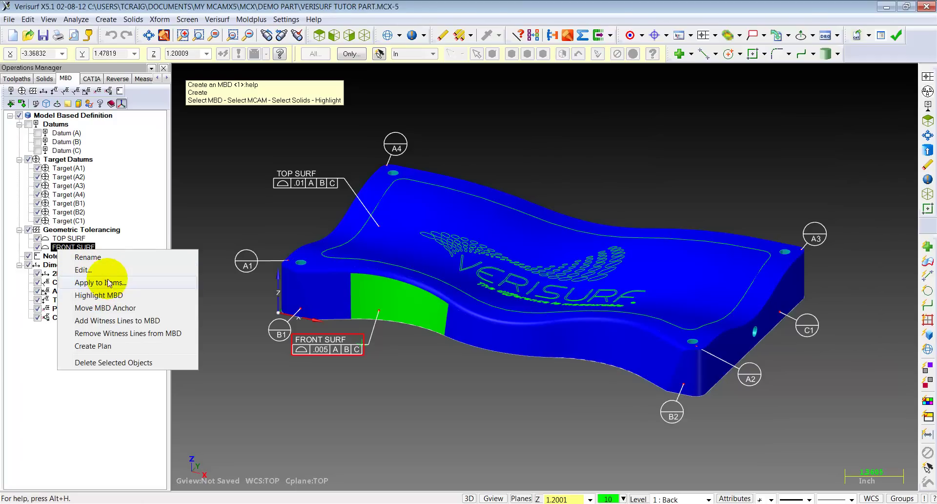
{"action": "left_click", "coordinate": [108, 282]}
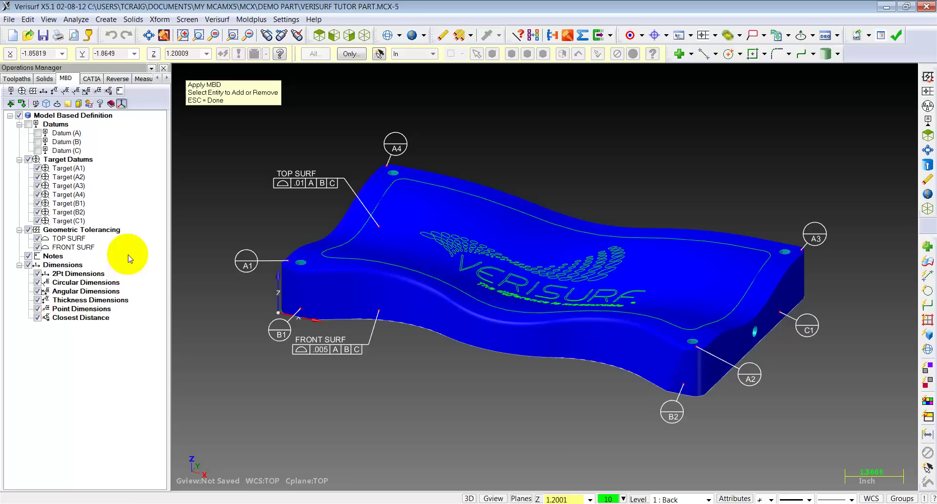
{"action": "left_click", "coordinate": [77, 248]}
{"action": "right_click", "coordinate": [76, 249]}
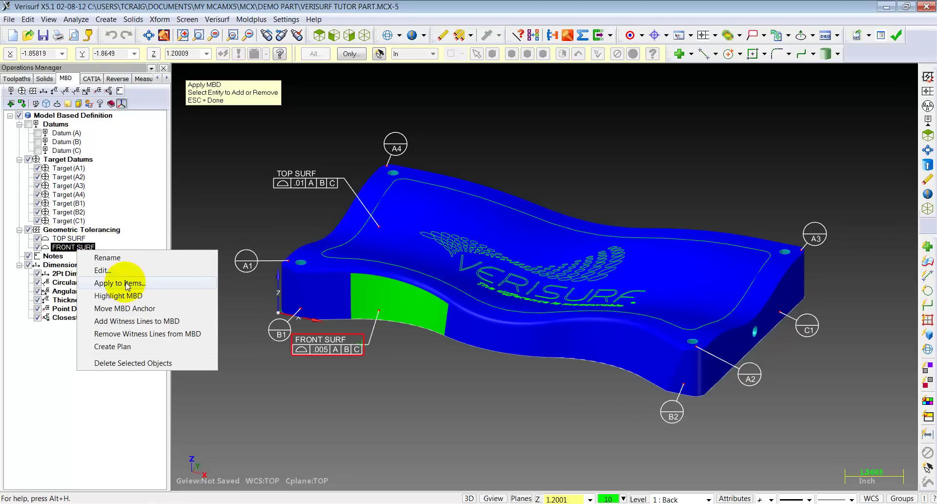
{"action": "left_click", "coordinate": [110, 282]}
{"action": "left_click", "coordinate": [316, 305]}
{"action": "left_click", "coordinate": [497, 332]}
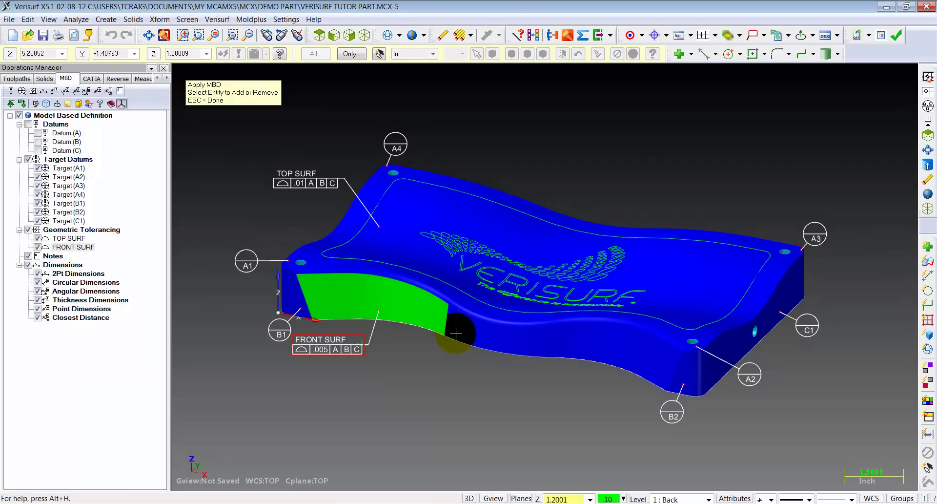
{"action": "left_click", "coordinate": [568, 345]}
{"action": "left_click", "coordinate": [674, 364]}
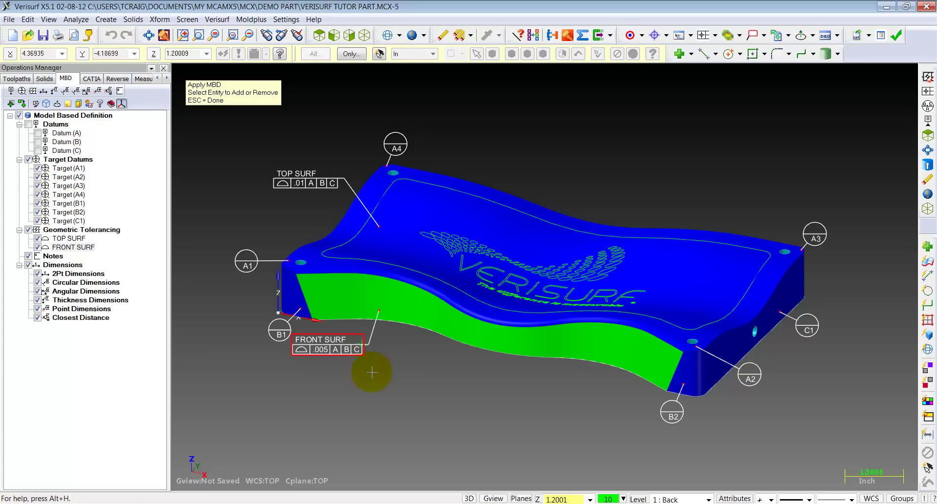
{"action": "middle_click_drag", "start_coordinate": [358, 376], "coordinate": [422, 376]}
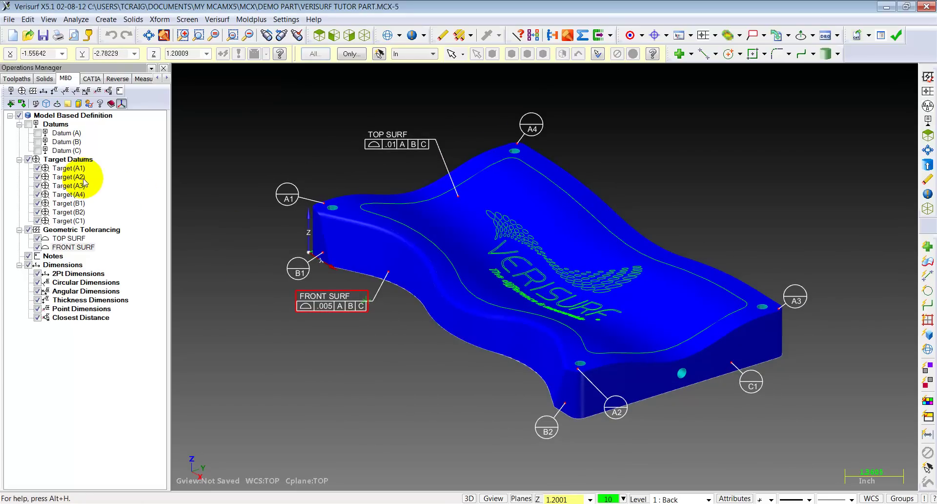
Step: Attach a new PLANE callout to the end face near target C1
{"action": "key", "text": "Escape"}
{"action": "left_click", "coordinate": [10, 103]}
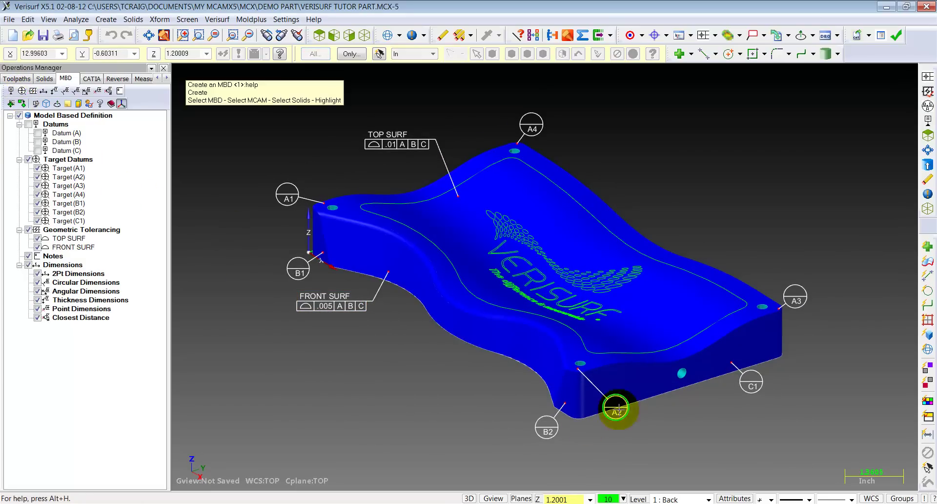
{"action": "left_click", "coordinate": [653, 383]}
{"action": "left_click", "coordinate": [690, 423]}
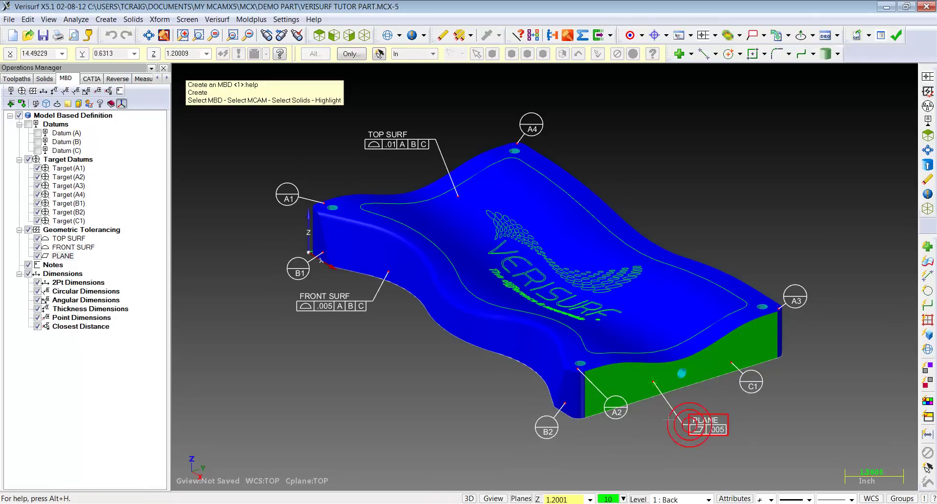
Step: Rename the PLANE callout SIDE SURFACE, with tolerance .002 and datums A and B
{"action": "double_click", "coordinate": [68, 255]}
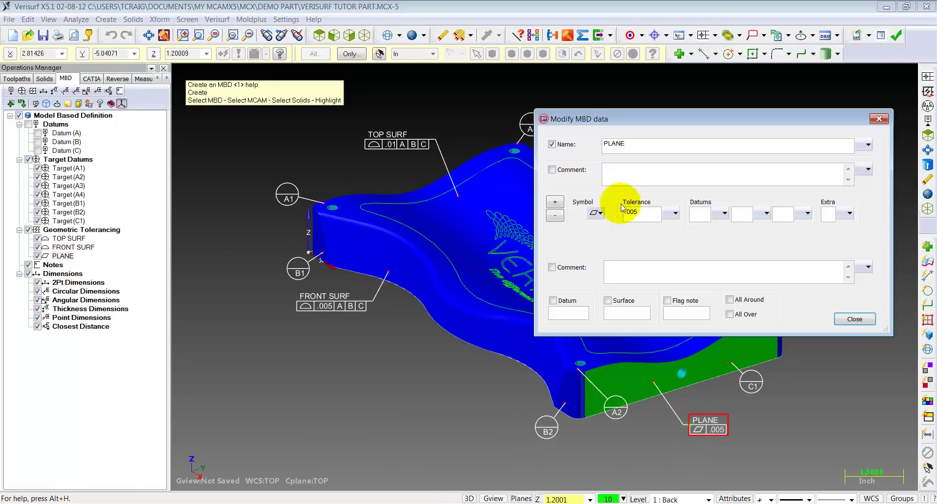
{"action": "double_click", "coordinate": [626, 144]}
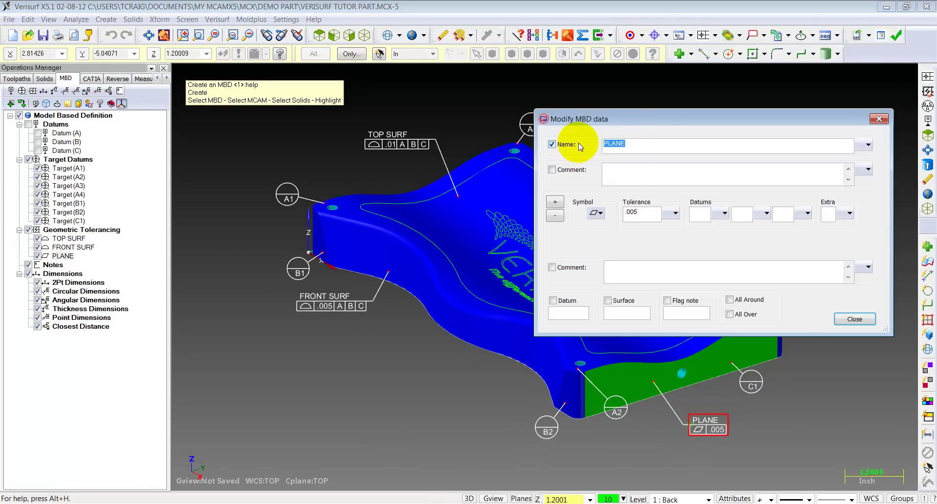
{"action": "type", "text": "SIDESURFACE"}
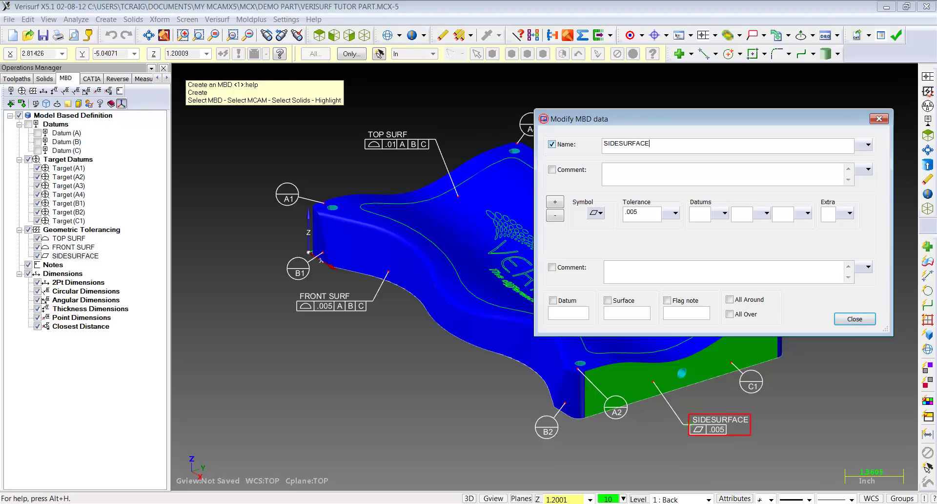
{"action": "left_click", "coordinate": [620, 143]}
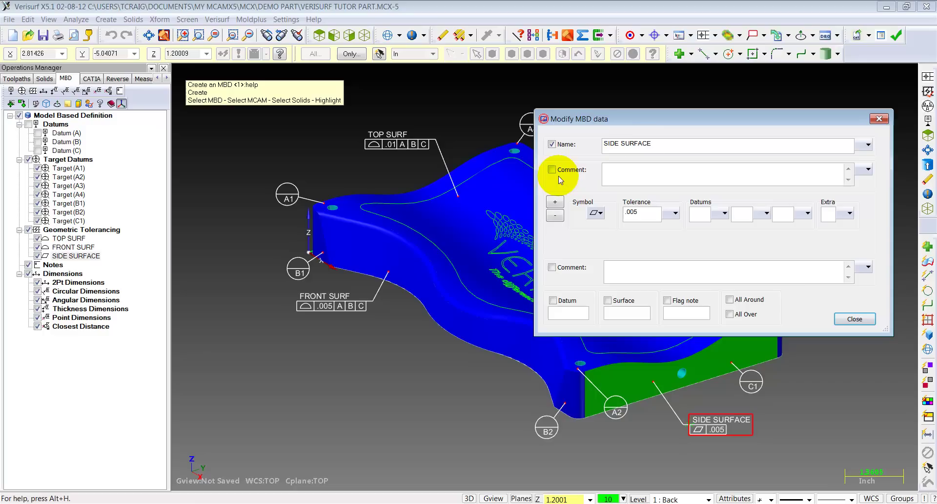
{"action": "double_click", "coordinate": [637, 211]}
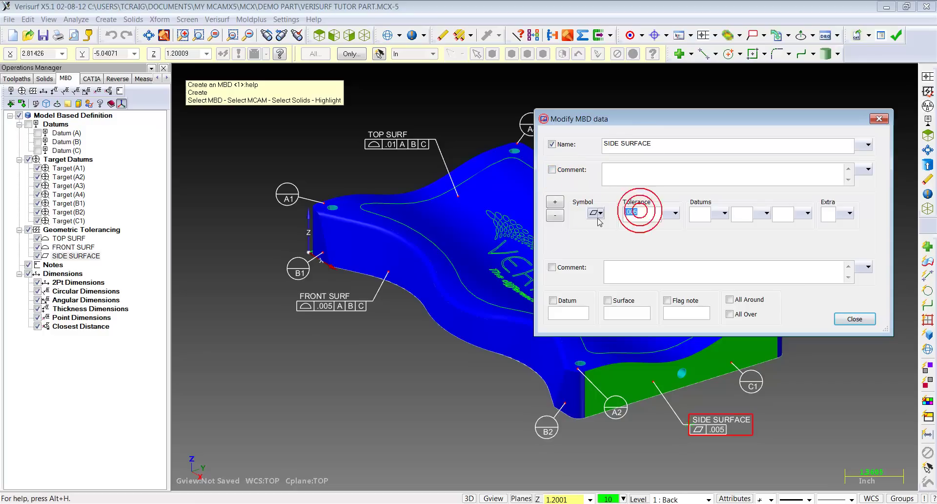
{"action": "key", "text": "BackSpace"}
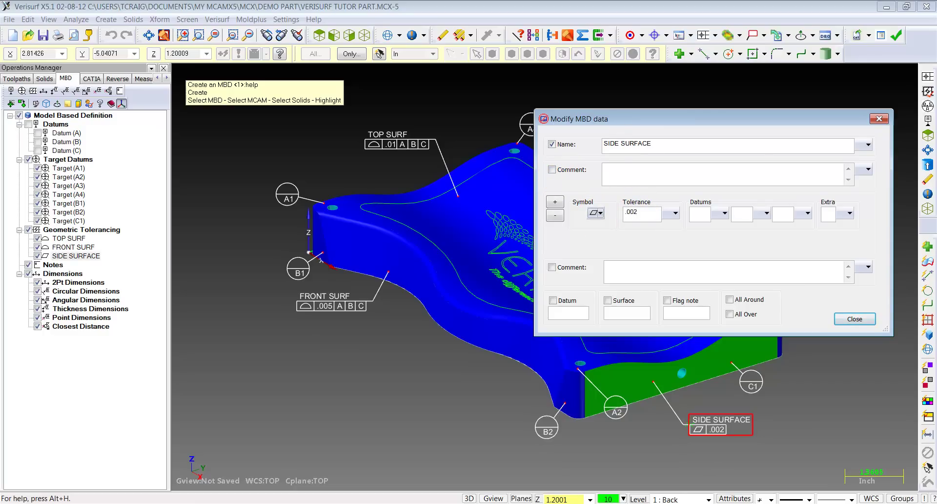
{"action": "left_click", "coordinate": [698, 215]}
{"action": "type", "text": "A"}
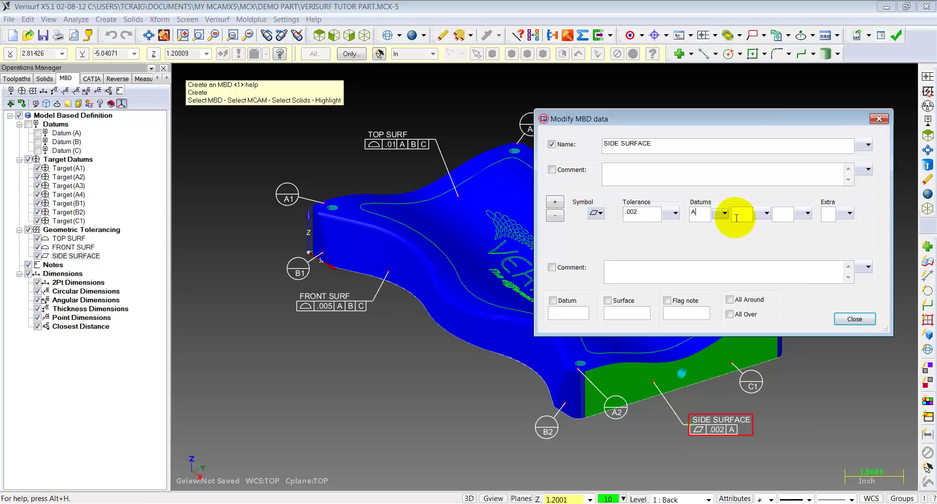
{"action": "left_click", "coordinate": [737, 216]}
{"action": "type", "text": "B"}
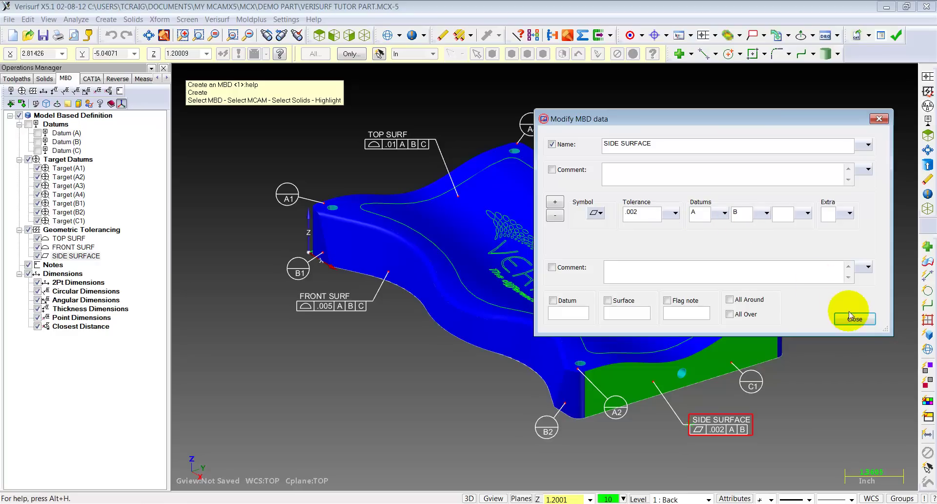
{"action": "left_click", "coordinate": [852, 318]}
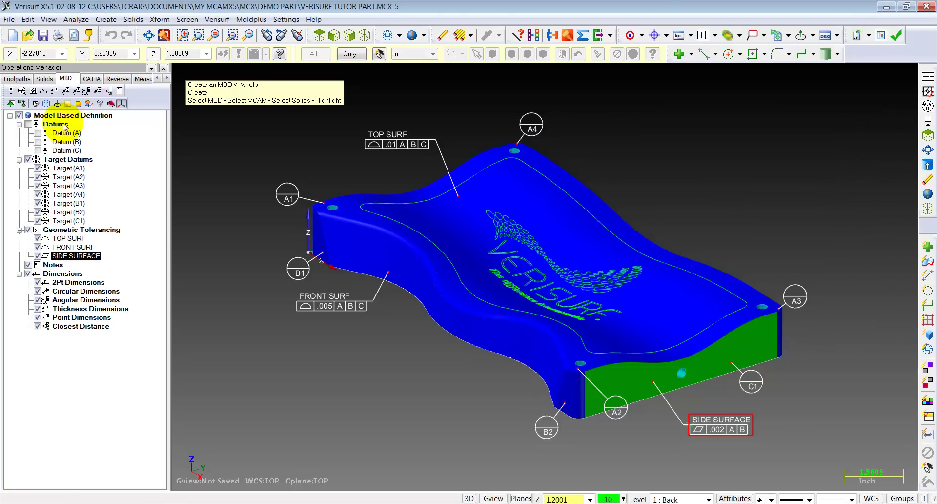
{"action": "left_click", "coordinate": [64, 126]}
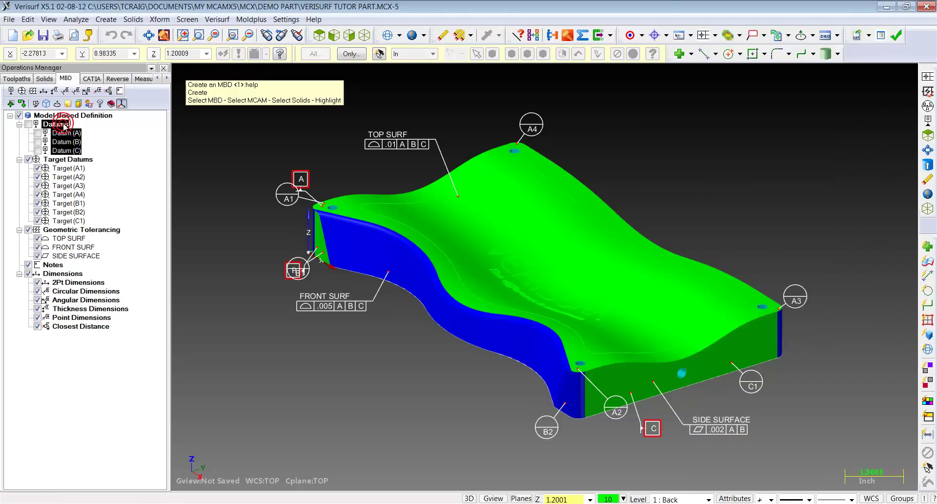
{"action": "left_click", "coordinate": [62, 229]}
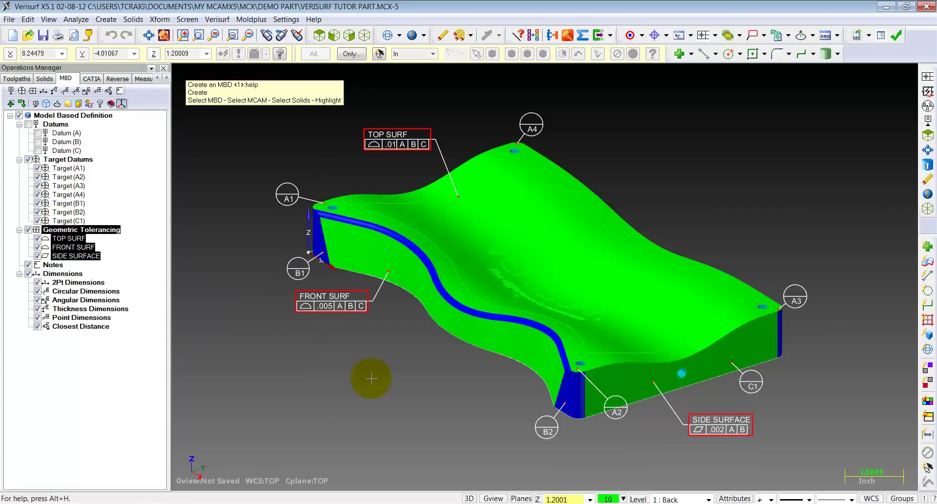
{"action": "middle_click_drag", "start_coordinate": [433, 417], "coordinate": [397, 421]}
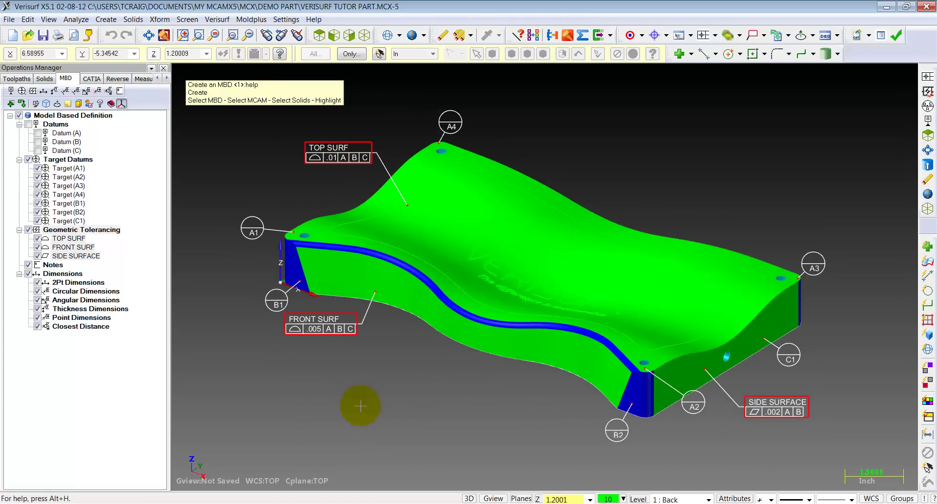
{"action": "left_click", "coordinate": [121, 193]}
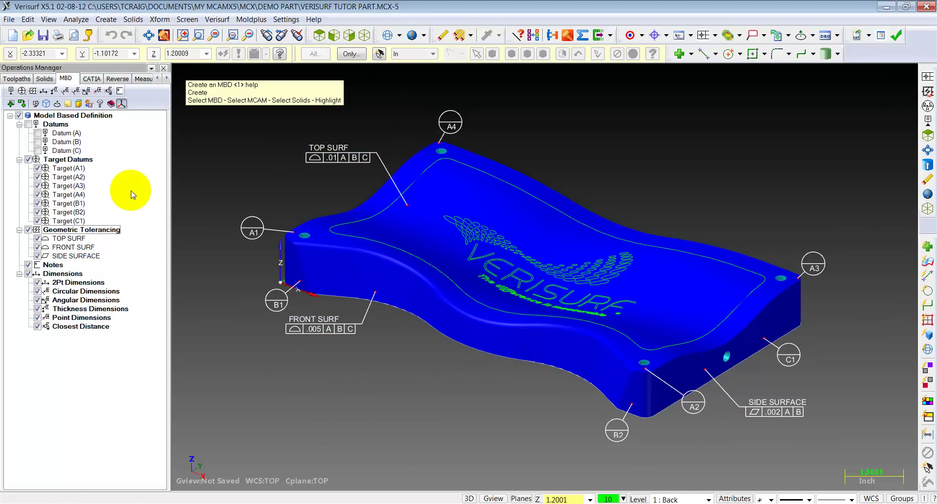
{"action": "middle_click_drag", "start_coordinate": [277, 184], "coordinate": [252, 187]}
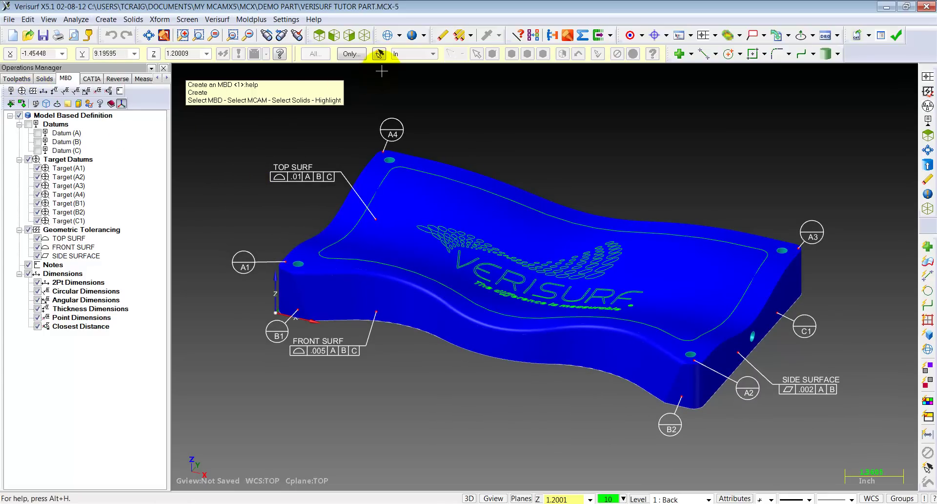
Step: Restrict selection to arcs and place a .002 ARC callout on the A4 tooling hole
{"action": "left_click", "coordinate": [359, 55]}
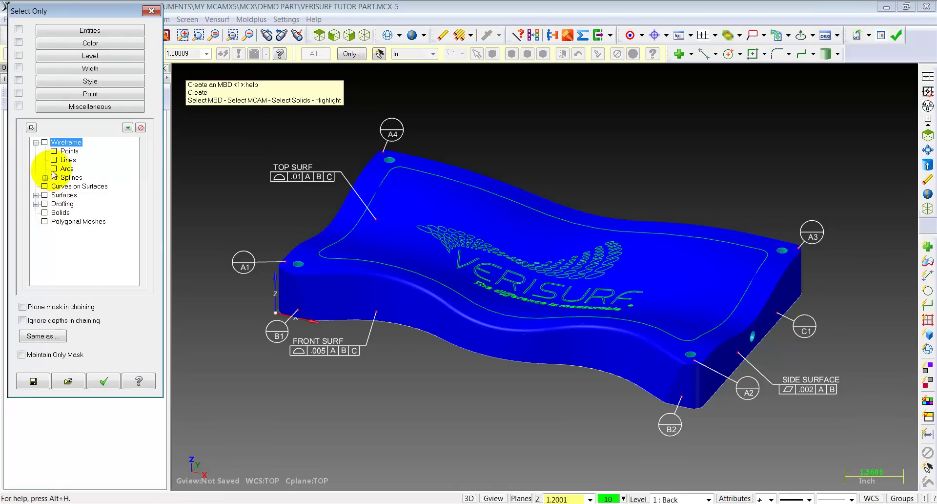
{"action": "left_click", "coordinate": [55, 169]}
{"action": "left_click", "coordinate": [110, 384]}
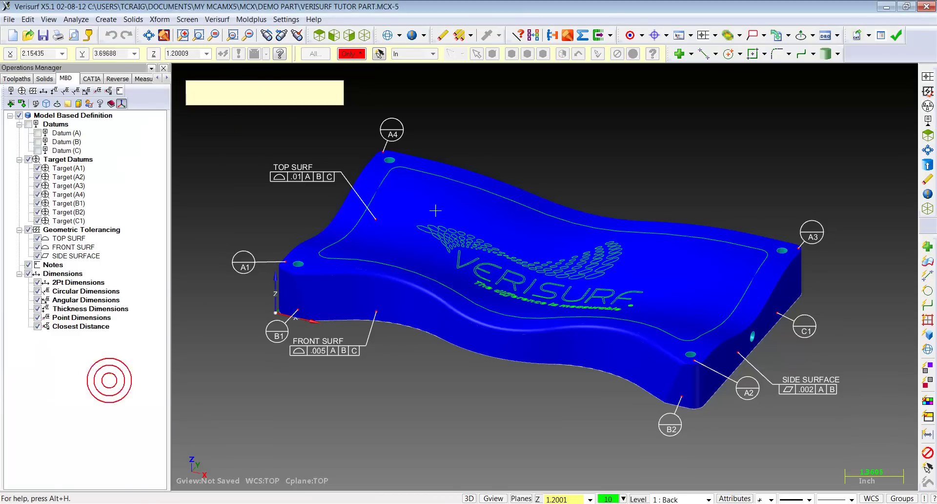
{"action": "left_click", "coordinate": [397, 163]}
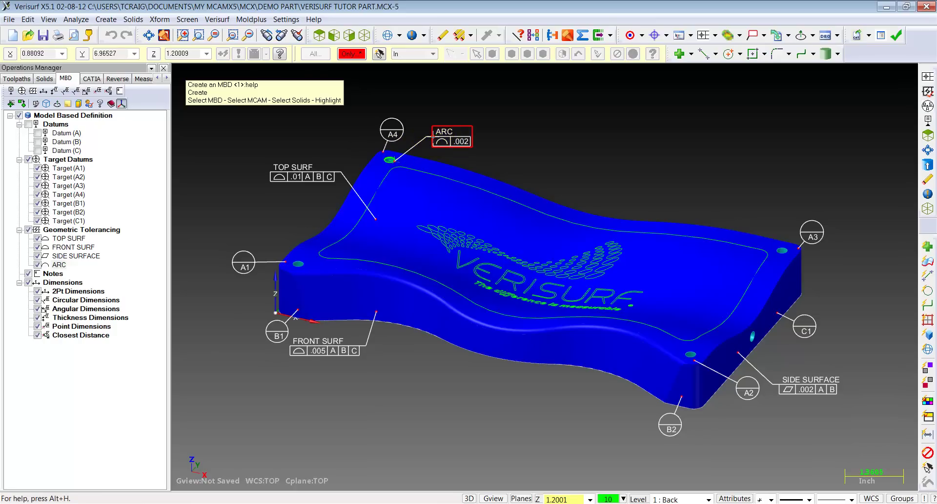
{"action": "left_click", "coordinate": [440, 136]}
Step: Rename the ARC callout TOOLING HOLES with the comment TYP 4 PLCS
{"action": "double_click", "coordinate": [58, 264]}
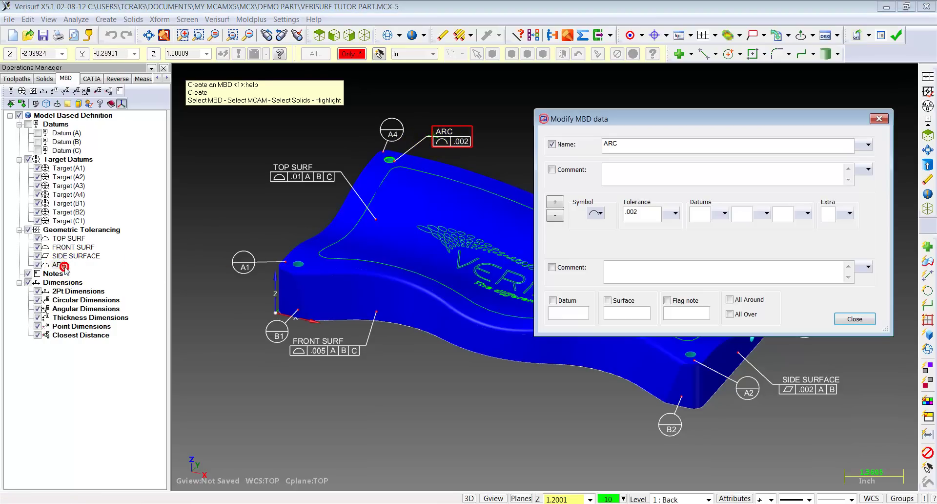
{"action": "left_click", "coordinate": [632, 143]}
{"action": "left_click_drag", "start_coordinate": [626, 143], "coordinate": [569, 148]}
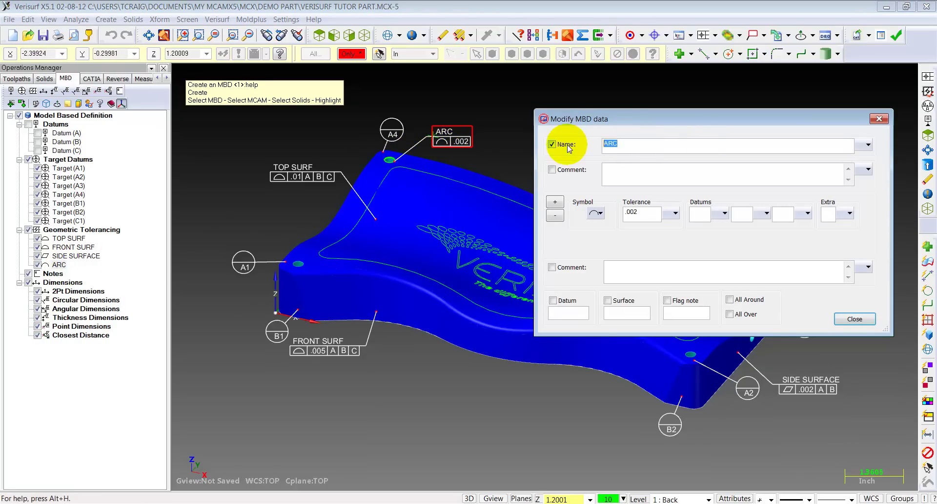
{"action": "type", "text": "TOOLING HOLES"}
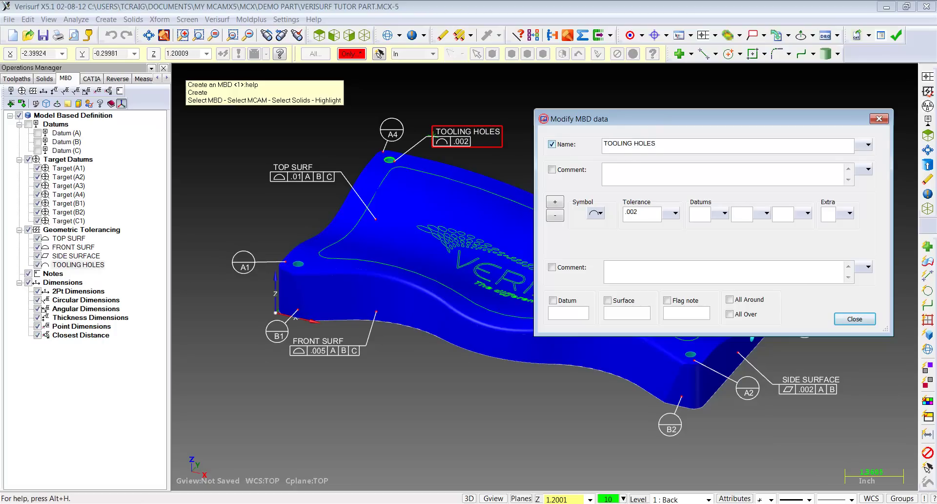
{"action": "left_click", "coordinate": [552, 170]}
{"action": "left_click", "coordinate": [619, 165]}
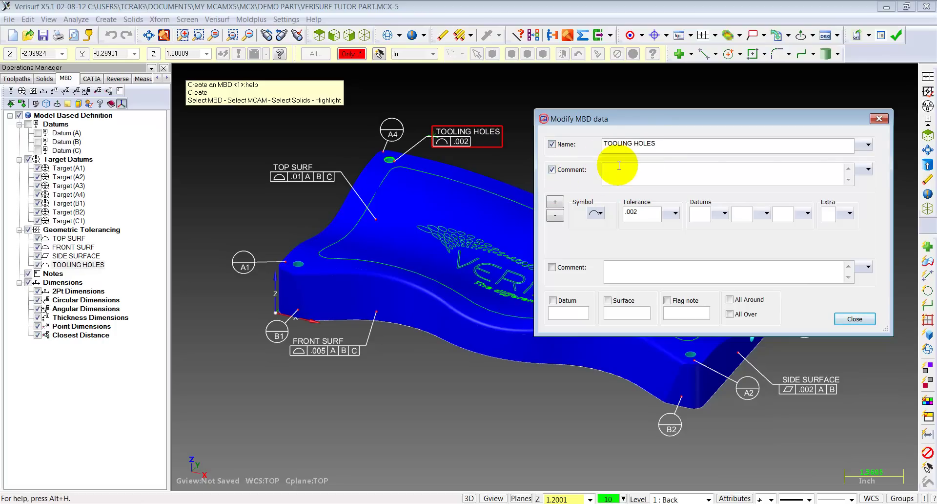
{"action": "type", "text": "TYP 4 PLCS"}
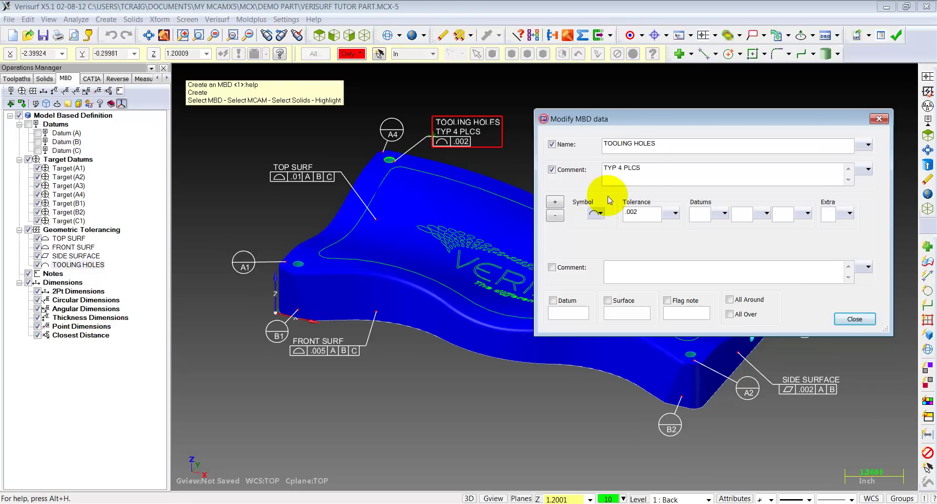
{"action": "type", "text": "."}
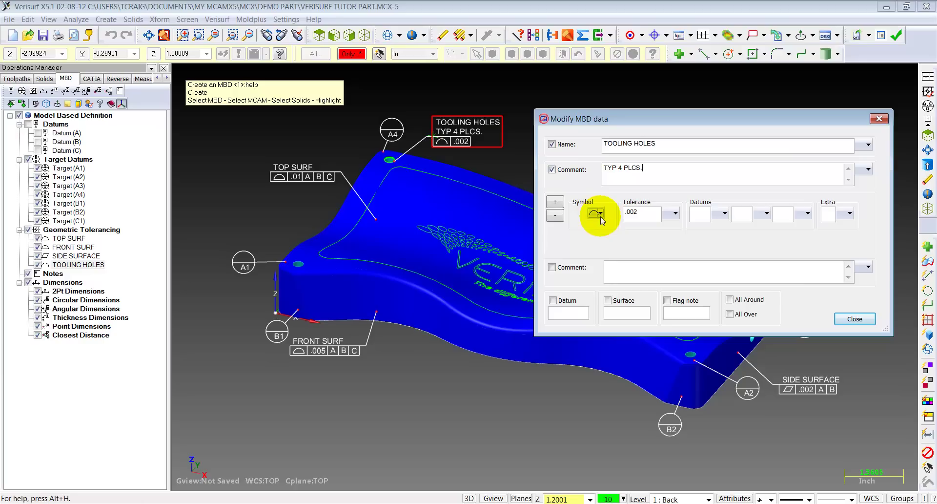
Step: Make it a true-position tolerance of .015 referencing datums A, B and C
{"action": "left_click", "coordinate": [600, 215]}
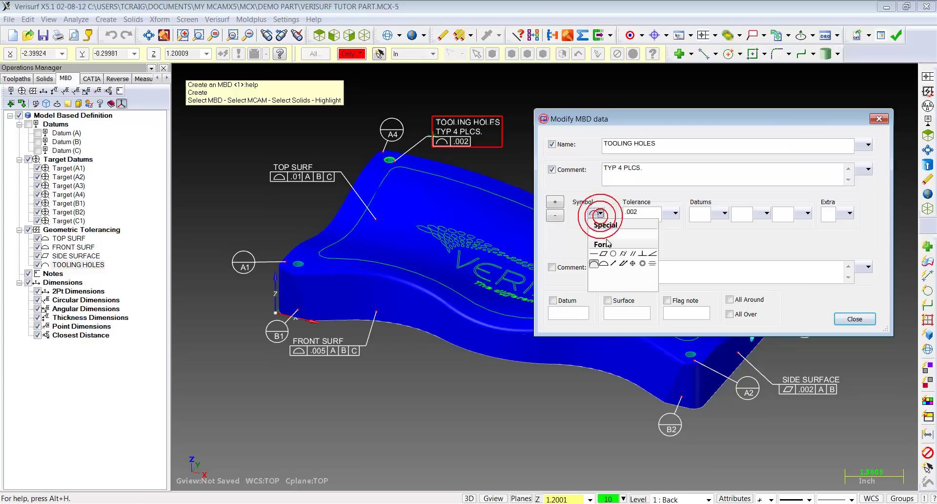
{"action": "left_click", "coordinate": [632, 264]}
{"action": "double_click", "coordinate": [641, 213]}
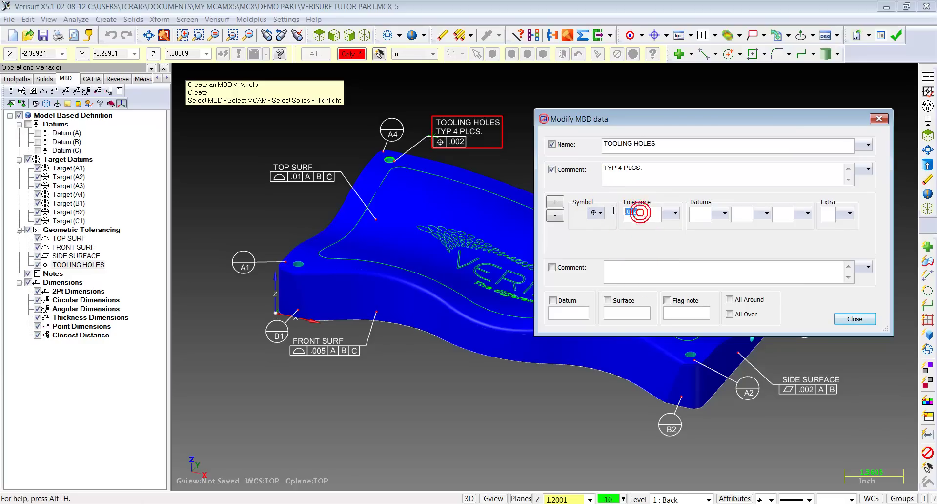
{"action": "type", "text": "."}
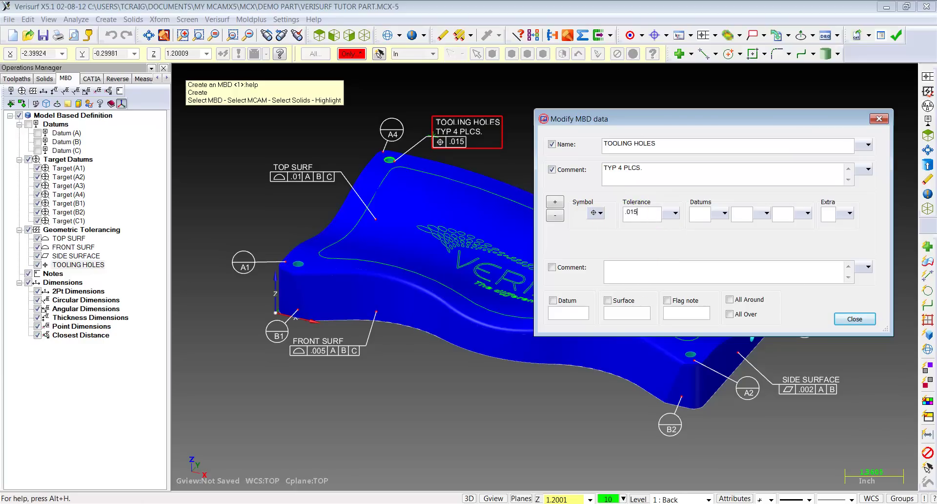
{"action": "left_click", "coordinate": [699, 215]}
{"action": "type", "text": "A"}
{"action": "left_click", "coordinate": [736, 212]}
{"action": "type", "text": "B"}
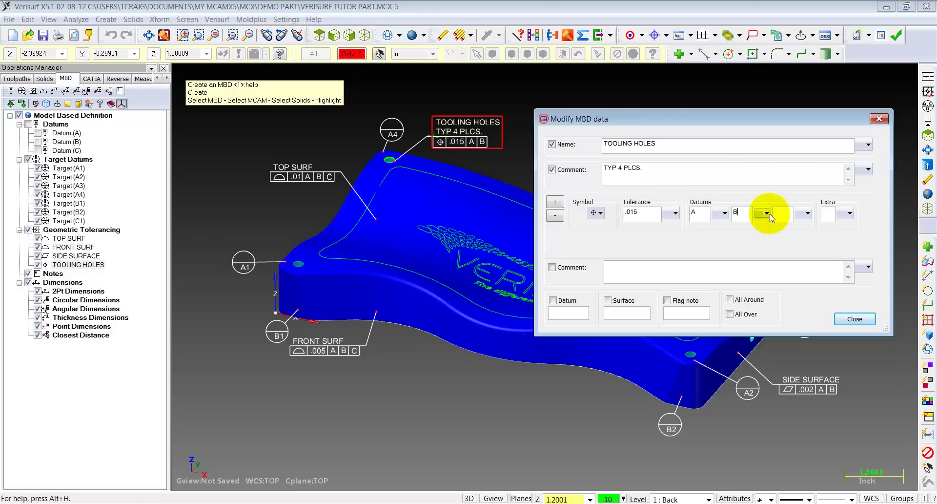
{"action": "left_click", "coordinate": [778, 214]}
{"action": "type", "text": "C"}
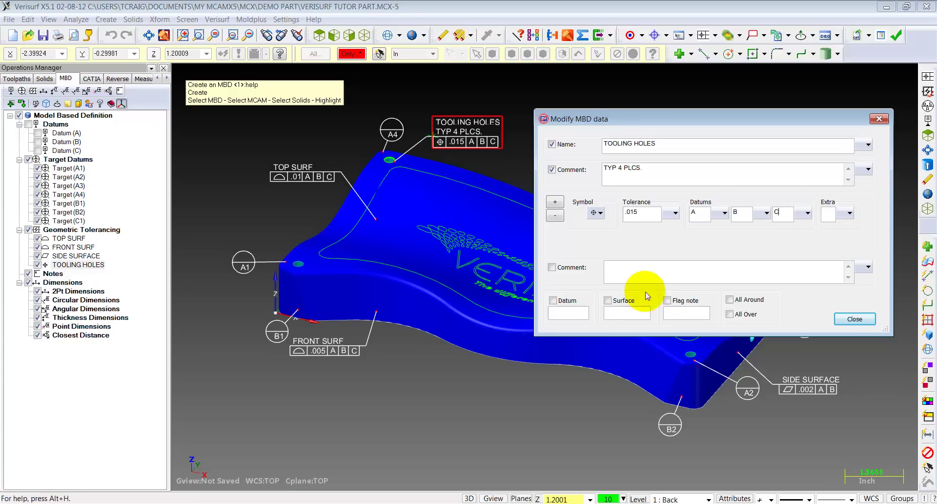
Step: Add flag note 1 to the TOOLING HOLES callout
{"action": "left_click", "coordinate": [667, 301]}
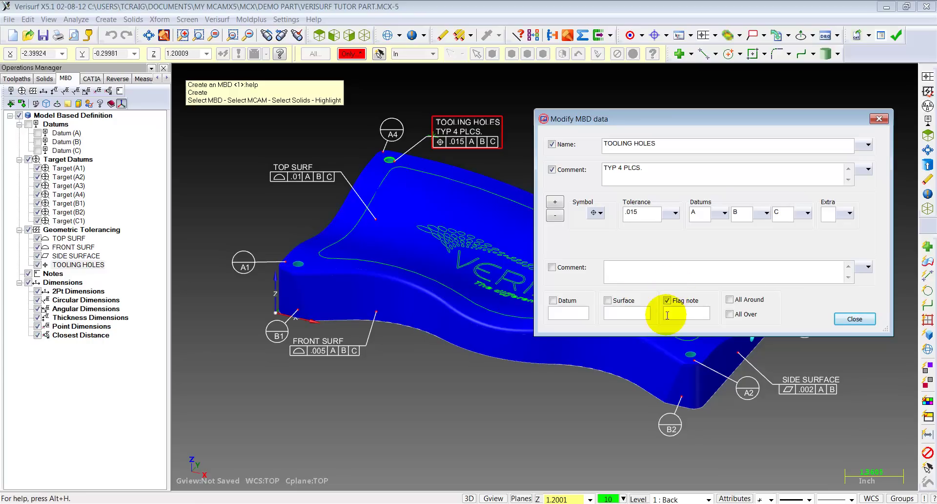
{"action": "left_click", "coordinate": [667, 314]}
{"action": "type", "text": "1"}
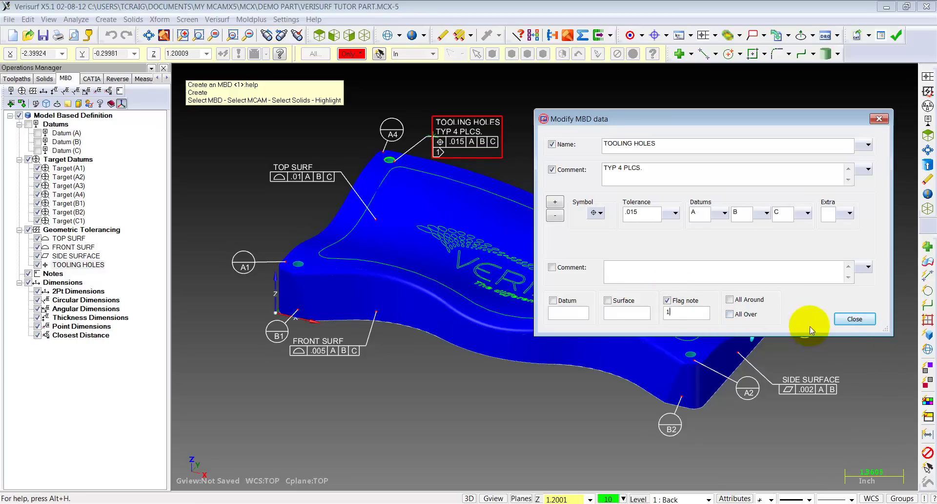
Step: Keep the callout edits, then begin applying TOOLING HOLES to more items, picking arcs only
{"action": "left_click", "coordinate": [844, 321]}
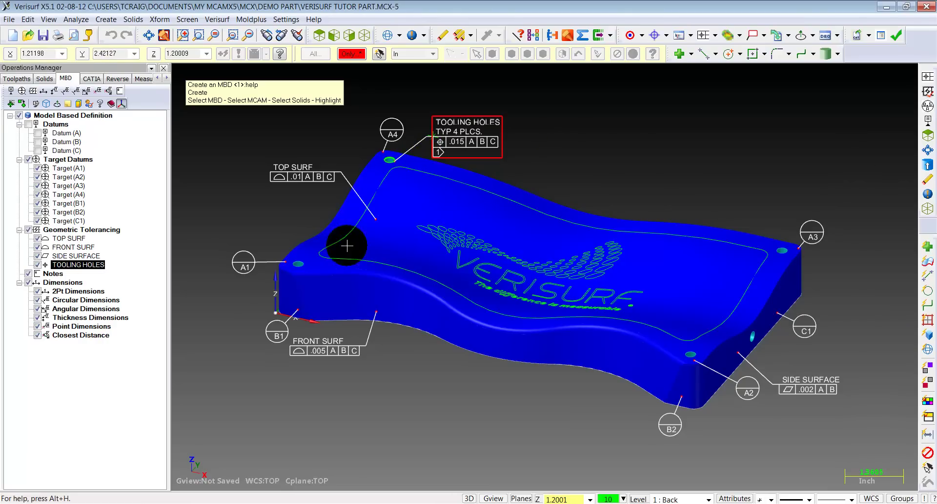
{"action": "left_click", "coordinate": [115, 356]}
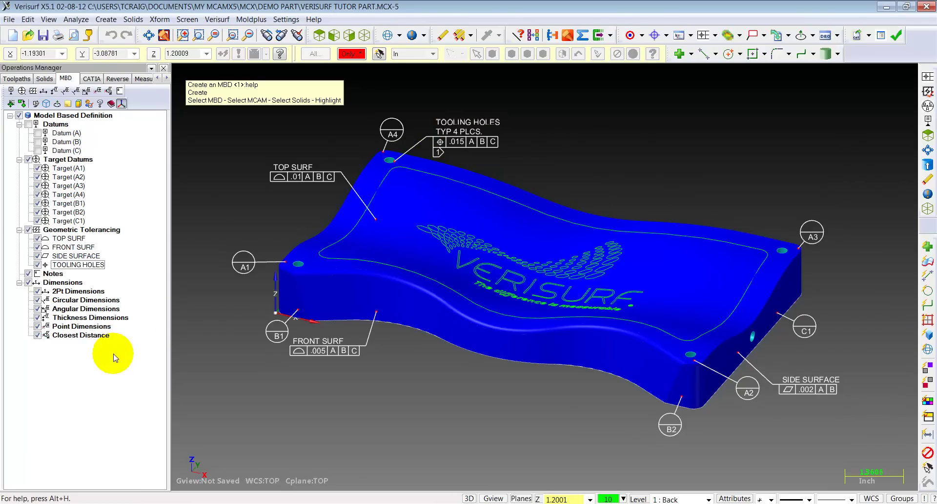
{"action": "right_click", "coordinate": [78, 266]}
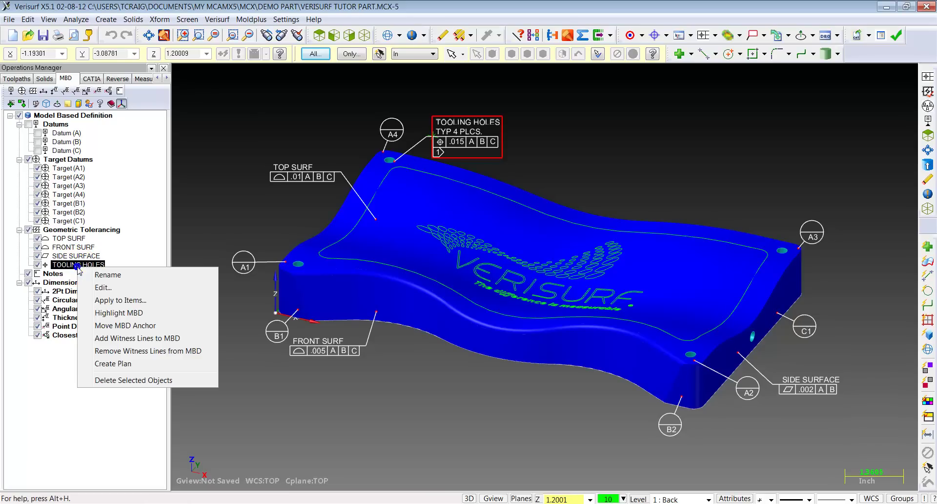
{"action": "left_click", "coordinate": [120, 300]}
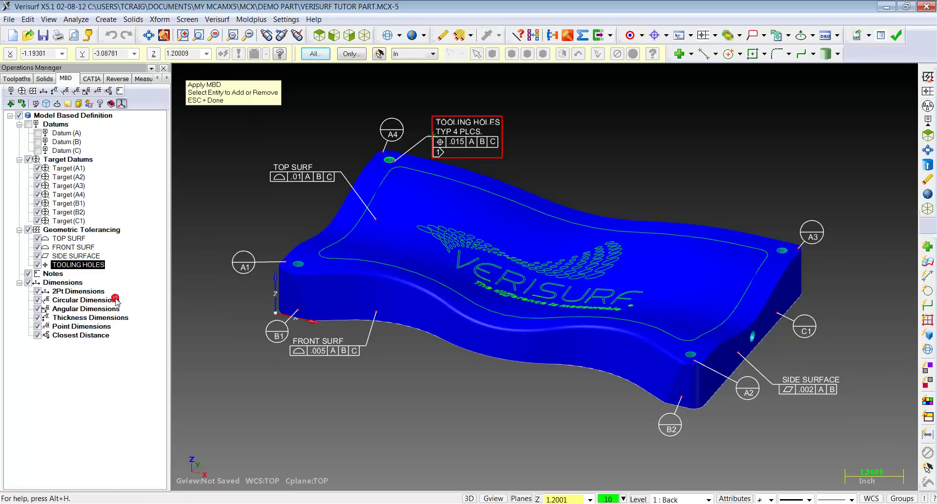
{"action": "left_click", "coordinate": [351, 53]}
{"action": "left_click", "coordinate": [54, 168]}
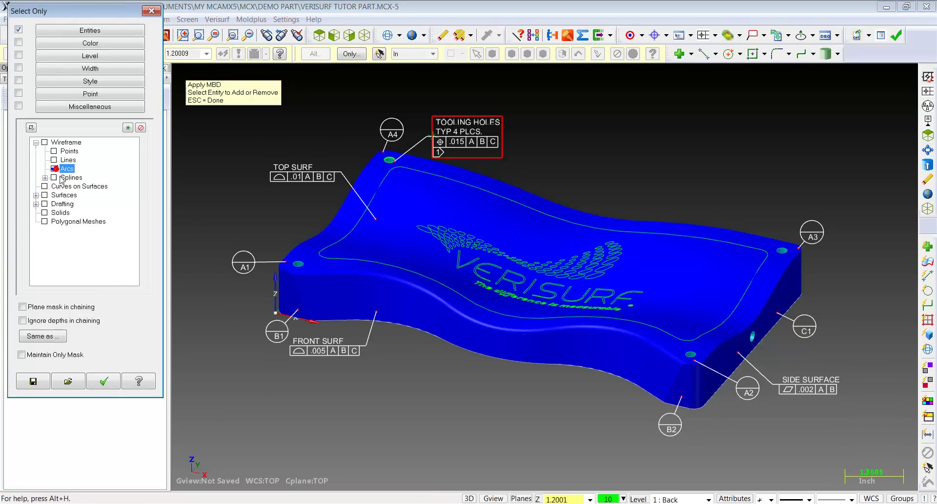
{"action": "left_click", "coordinate": [103, 381]}
Step: Attach the TOOLING HOLES callout to the A3, A2 and A1 hole arcs
{"action": "left_click", "coordinate": [802, 238]}
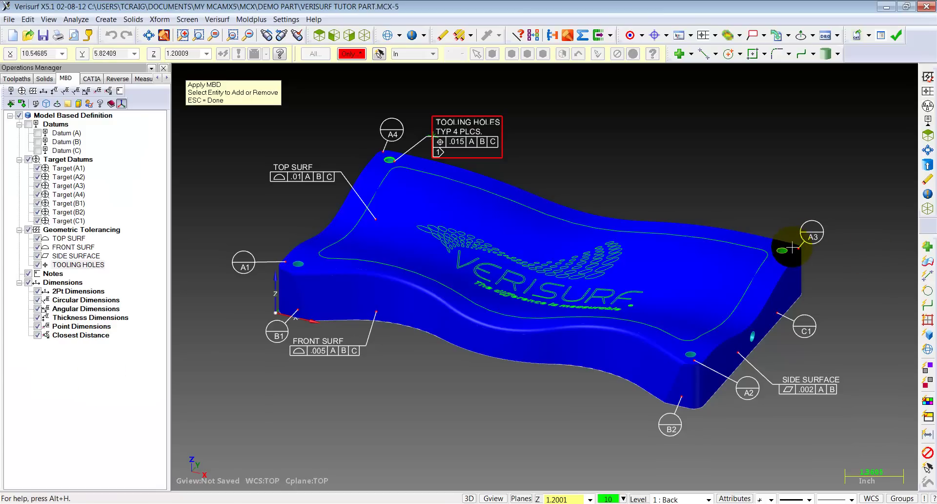
{"action": "left_click", "coordinate": [697, 353]}
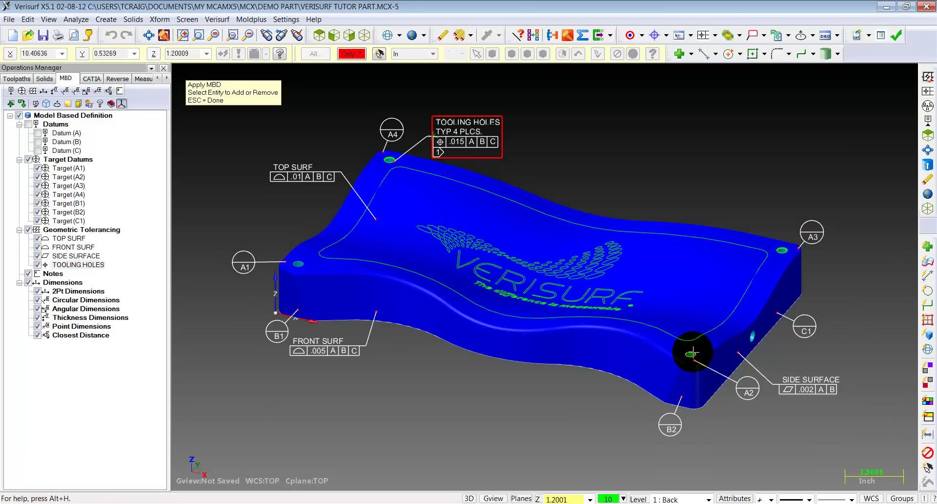
{"action": "left_click", "coordinate": [298, 264]}
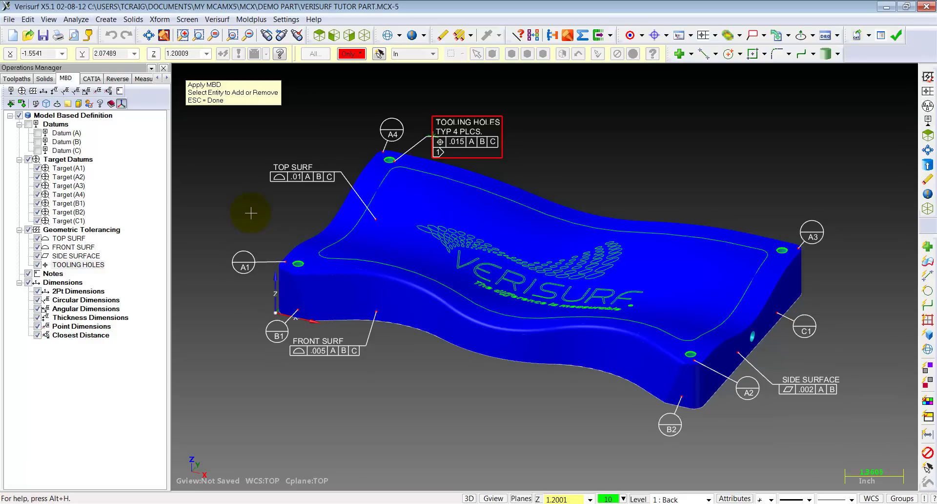
{"action": "key", "text": "Escape"}
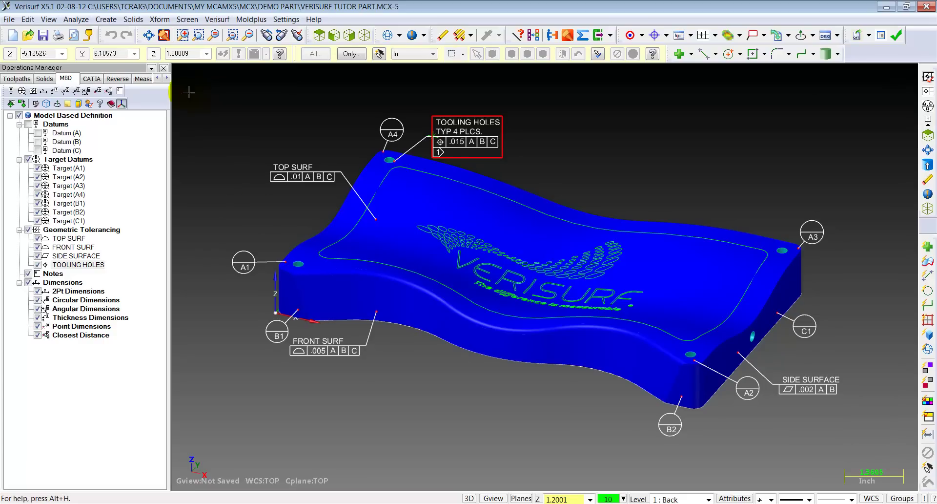
Step: Switch to the isometric view and fit the whole part in the window
{"action": "left_click", "coordinate": [364, 35]}
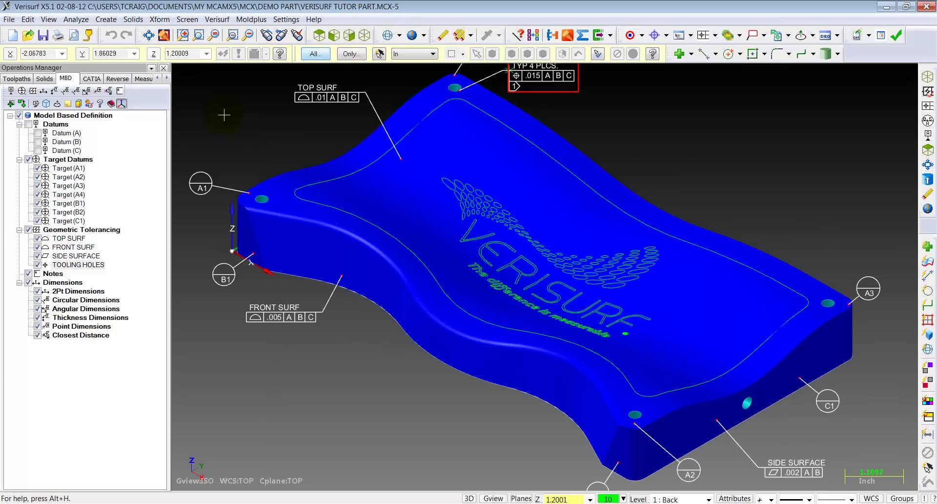
{"action": "right_click", "coordinate": [224, 120]}
{"action": "left_click", "coordinate": [240, 176]}
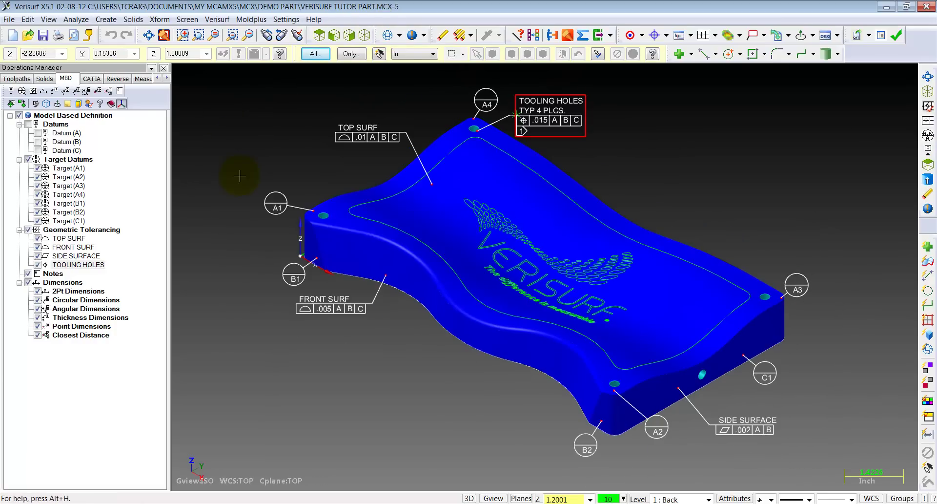
Step: Turn on the Datums checkbox in the MBD tree to show datums A, B and C
{"action": "left_click", "coordinate": [20, 124]}
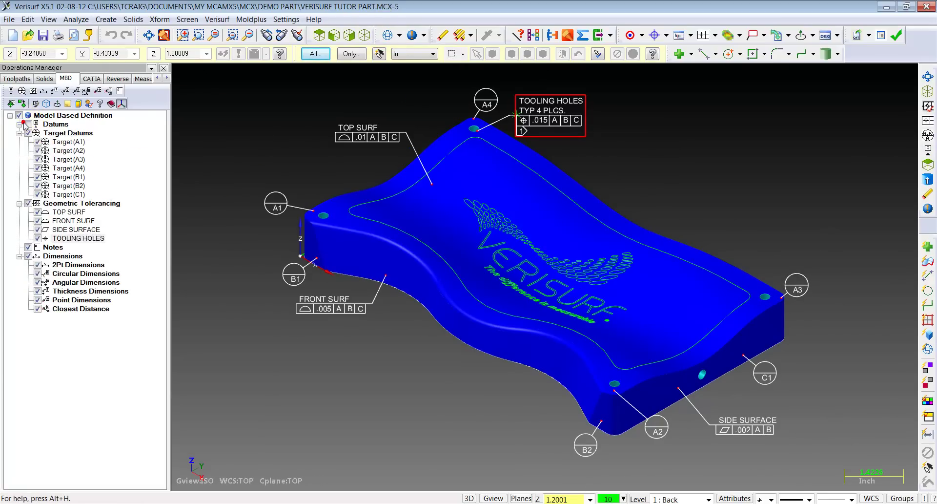
{"action": "left_click", "coordinate": [19, 124]}
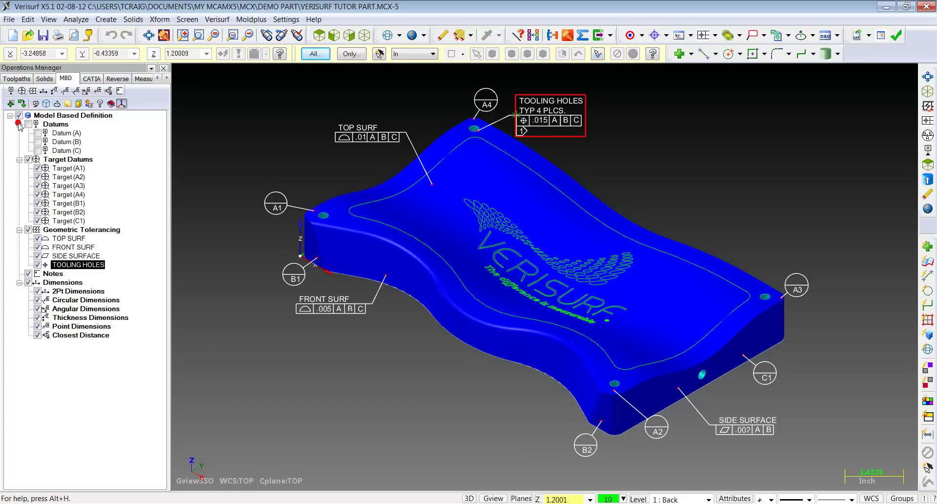
{"action": "left_click", "coordinate": [29, 124]}
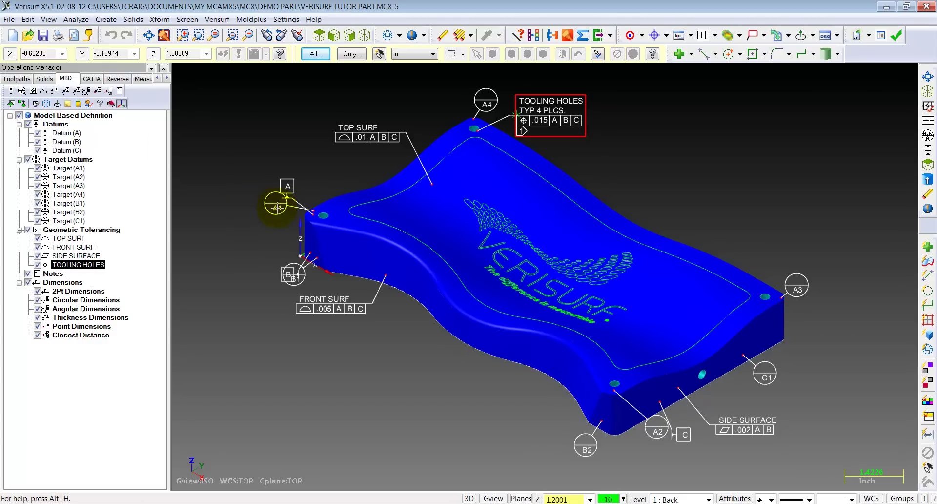
Step: With Move MBD, reposition target A1, the datum A and B labels, and target B1
{"action": "left_click", "coordinate": [11, 104]}
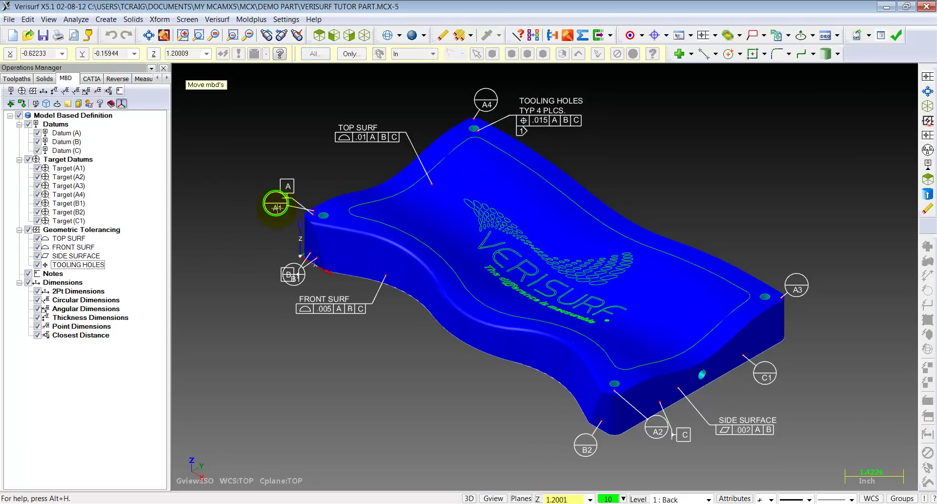
{"action": "left_click", "coordinate": [297, 193]}
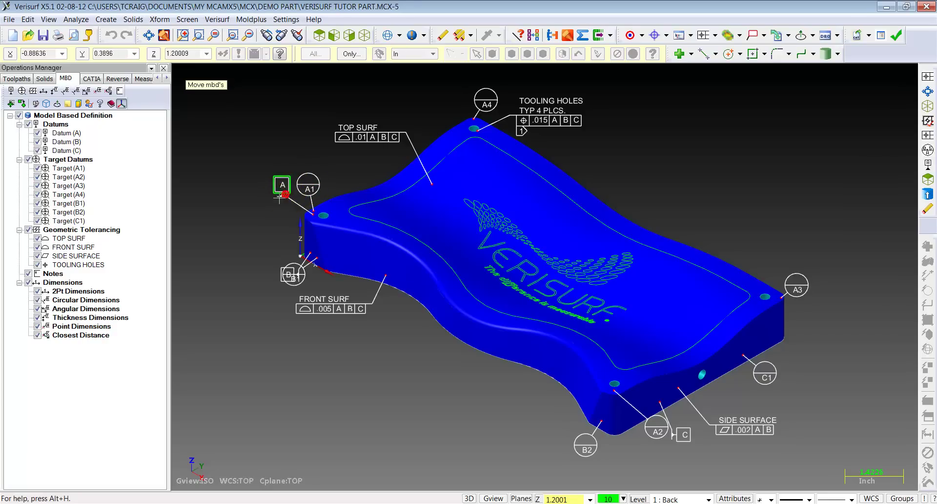
{"action": "left_click", "coordinate": [272, 236]}
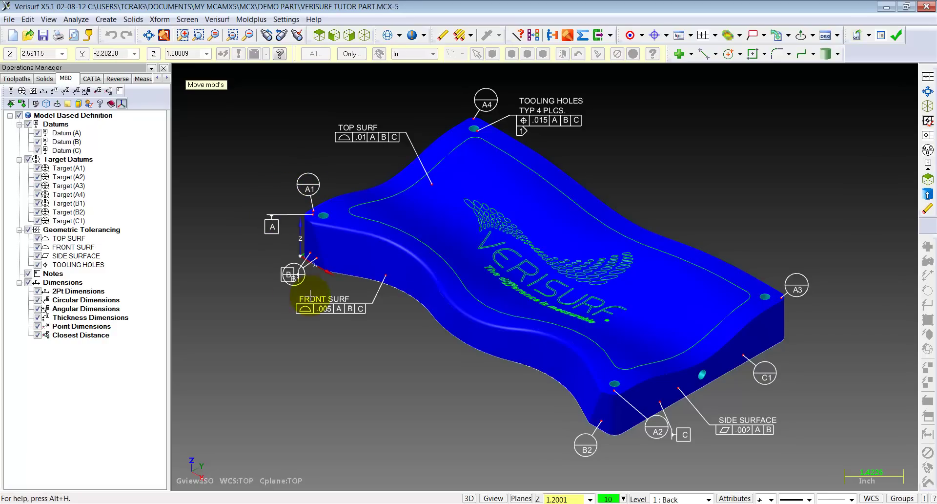
{"action": "left_click", "coordinate": [288, 275]}
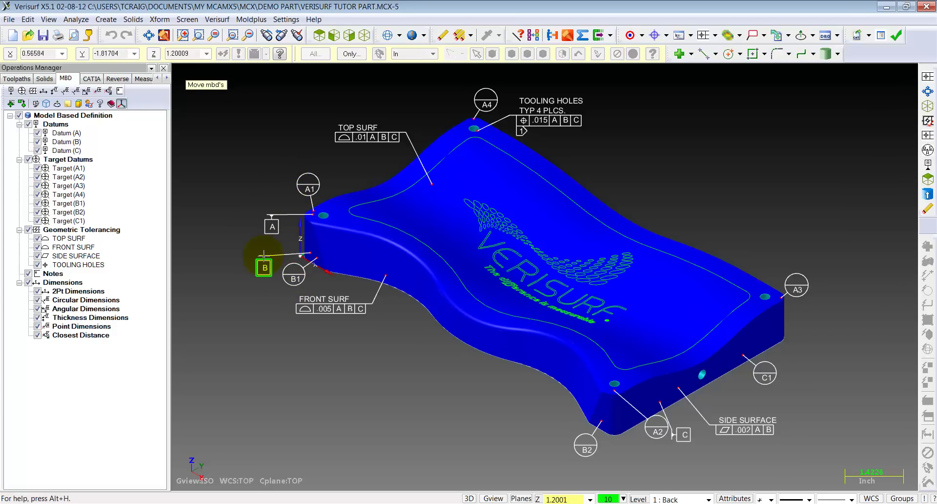
{"action": "left_click", "coordinate": [263, 254]}
{"action": "left_click", "coordinate": [293, 273]}
{"action": "left_click", "coordinate": [299, 274]}
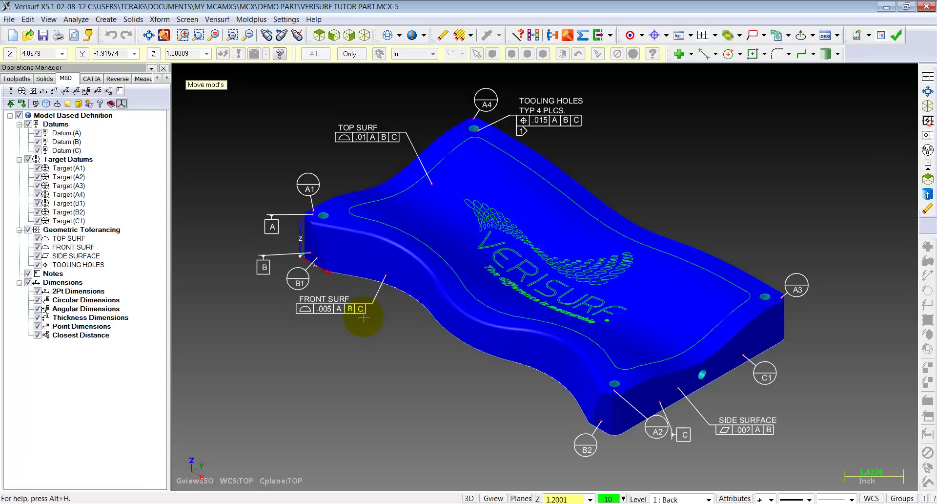
Step: Reposition the FRONT SURF, A2, SIDE SURFACE, TOOLING HOLES and A4 annotations clear of each other
{"action": "left_click", "coordinate": [372, 324]}
{"action": "left_click", "coordinate": [658, 437]}
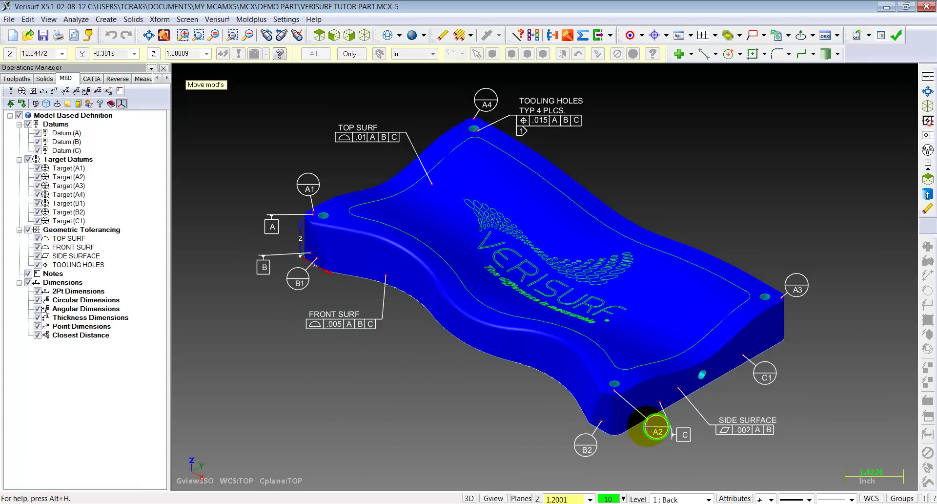
{"action": "left_click", "coordinate": [648, 426]}
{"action": "left_click", "coordinate": [747, 424]}
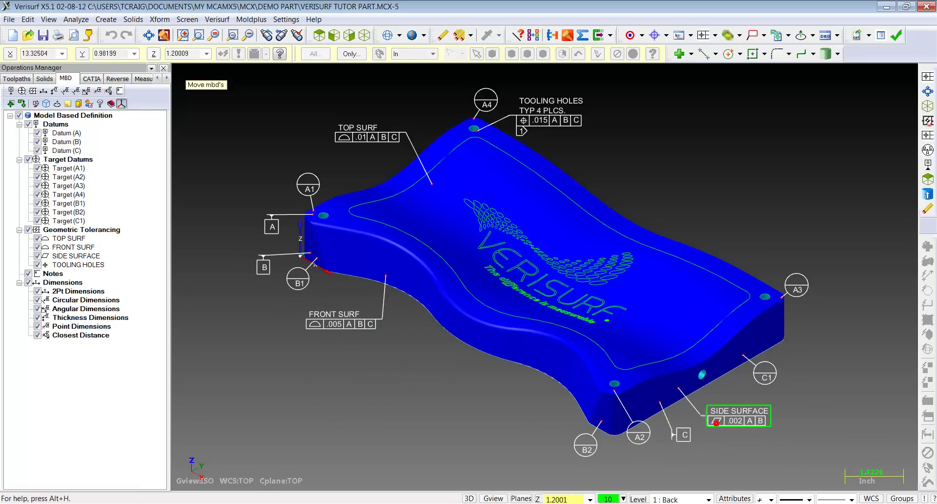
{"action": "left_click", "coordinate": [739, 412]}
{"action": "left_click", "coordinate": [524, 120]}
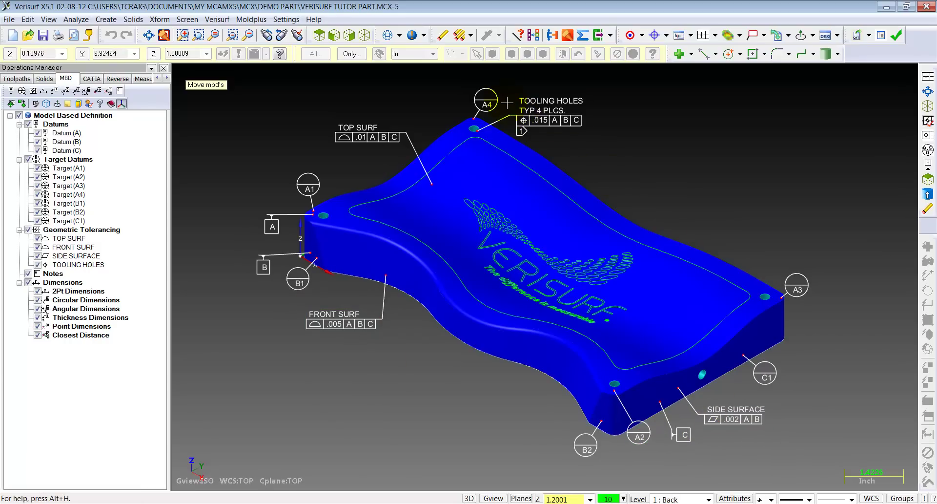
{"action": "left_click", "coordinate": [487, 102]}
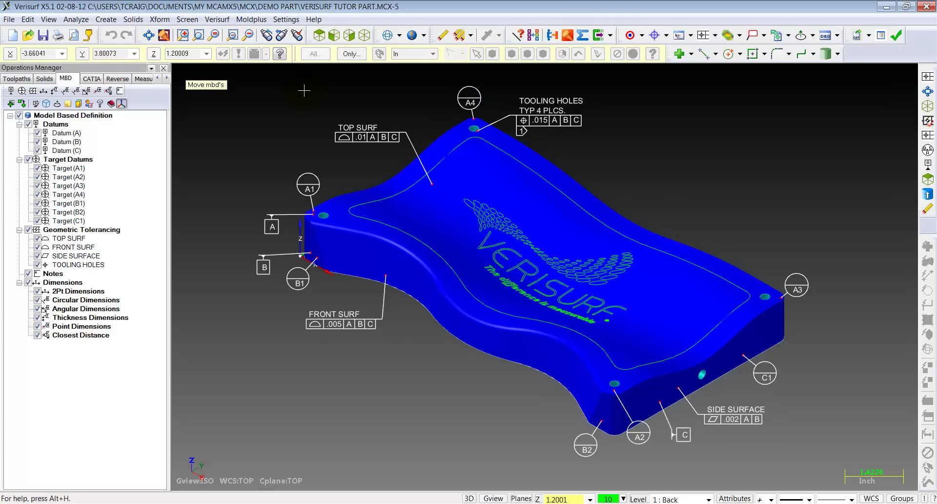